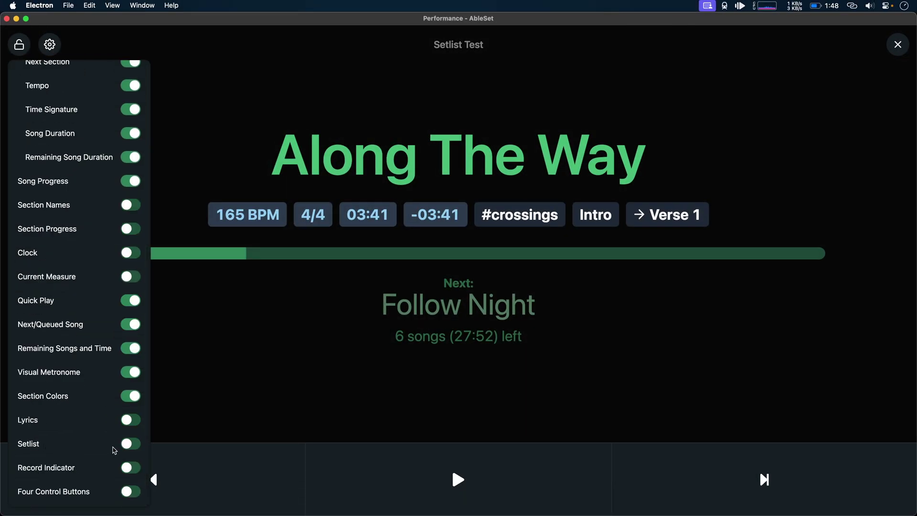
Step: Turn on the Setlist beside the performance display and make Hard To Know the current song, checking its sections
left_click(129, 444)
left_click(491, 370)
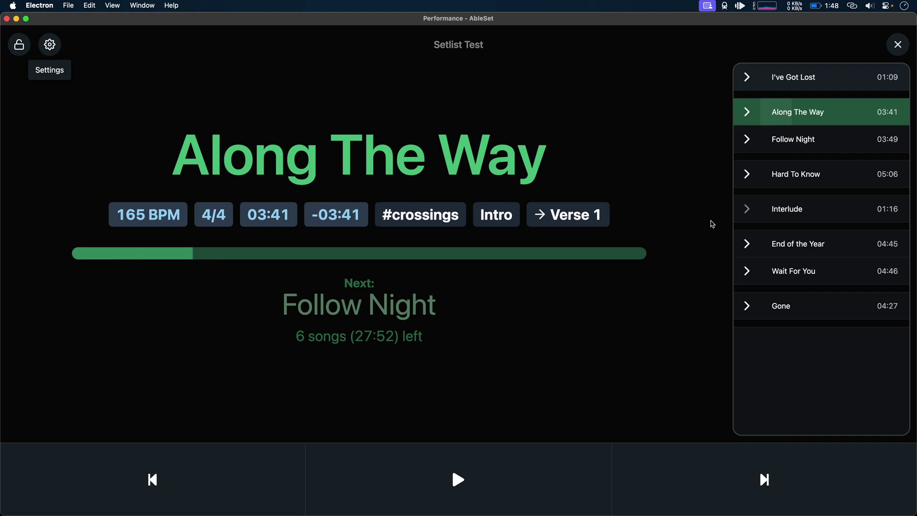
left_click(789, 183)
left_click(748, 177)
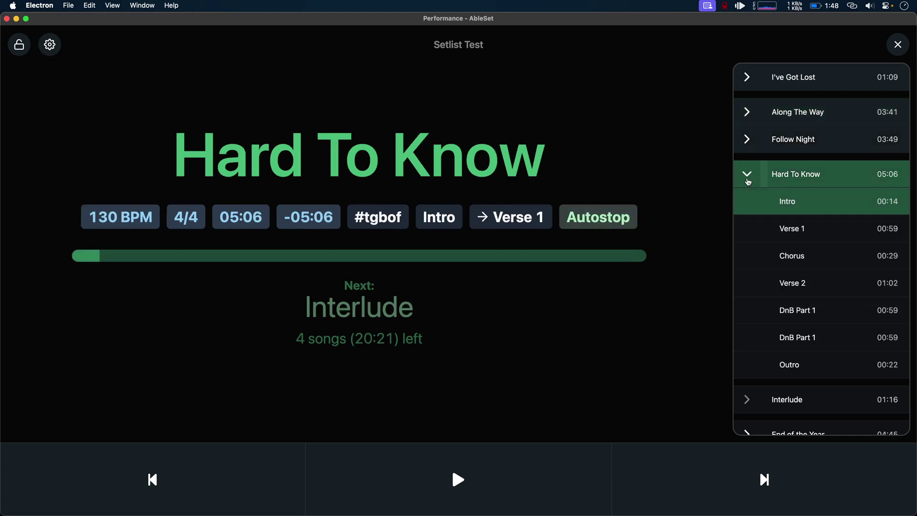
left_click(748, 178)
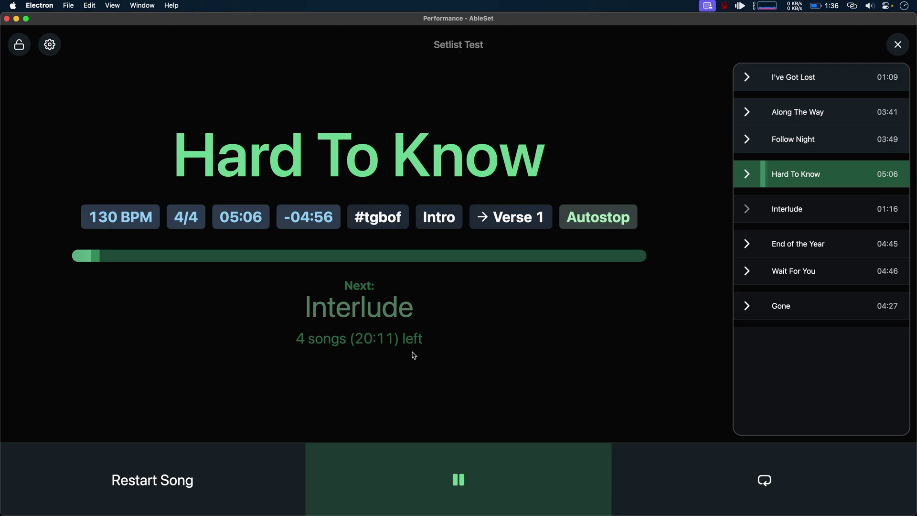
Step: Open the full-screen Remaining Time countdown with both Song and Set times shown
left_click(317, 225)
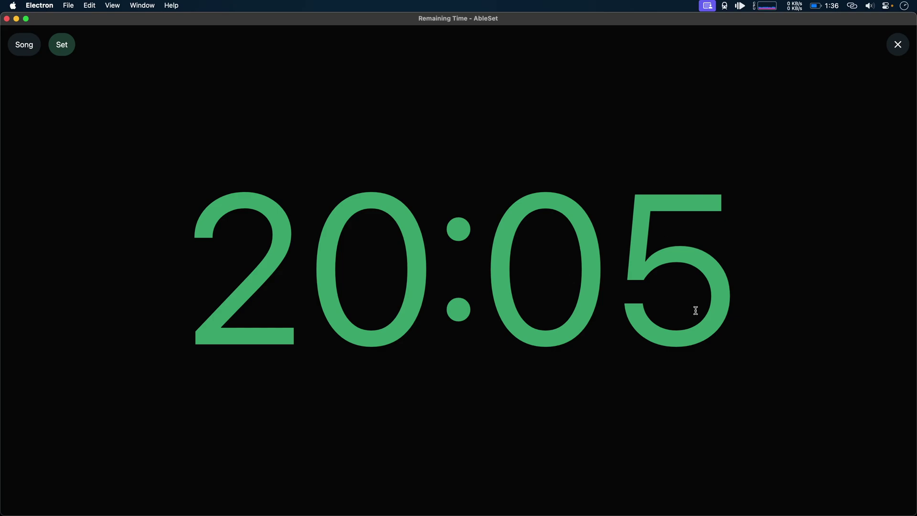
left_click(25, 46)
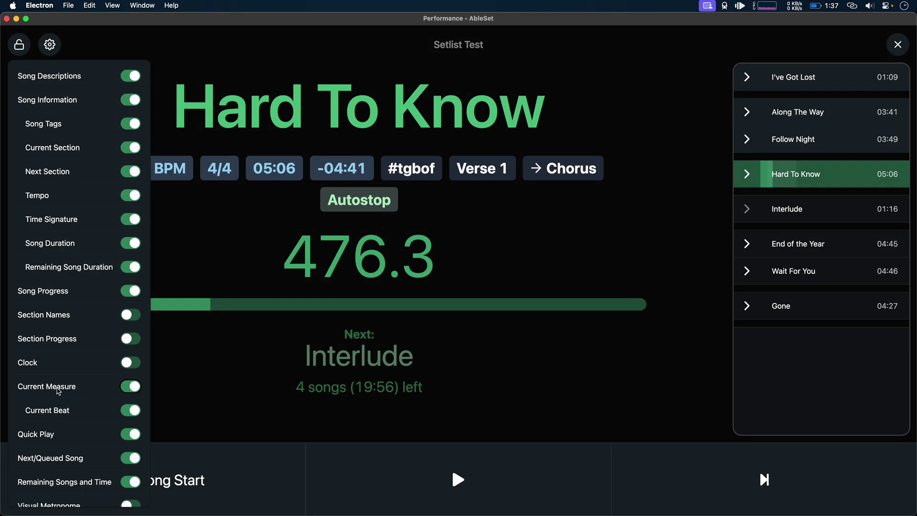
Step: Enable Current Measure and Current Beat, start playback, and show the measure counter full-screen
scroll(57, 404, "down", 1)
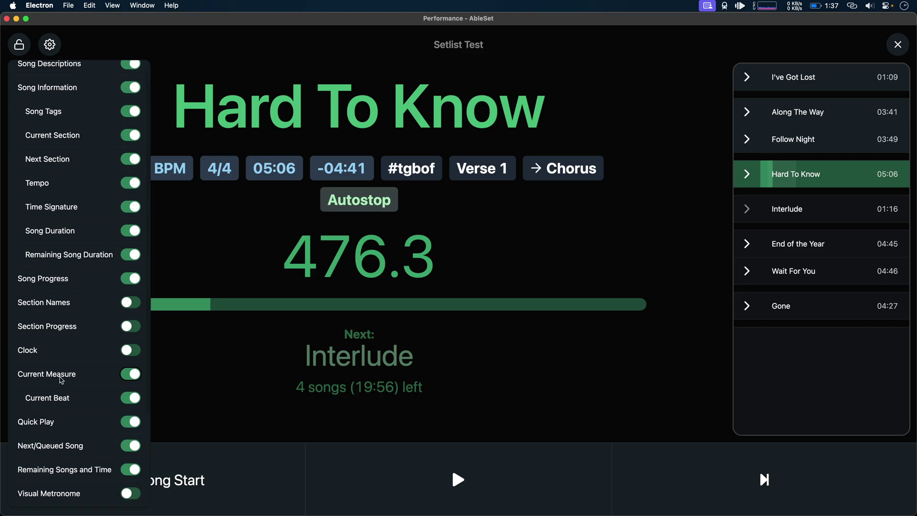
left_click(351, 423)
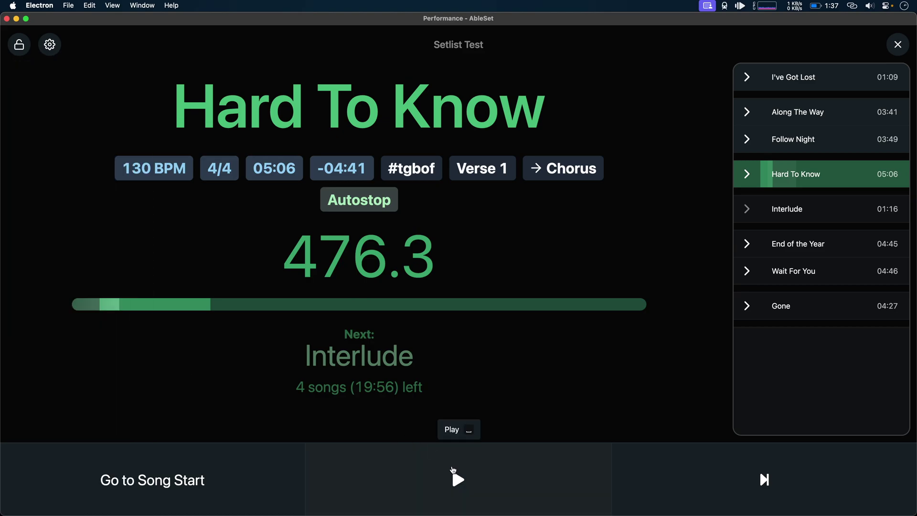
left_click(457, 479)
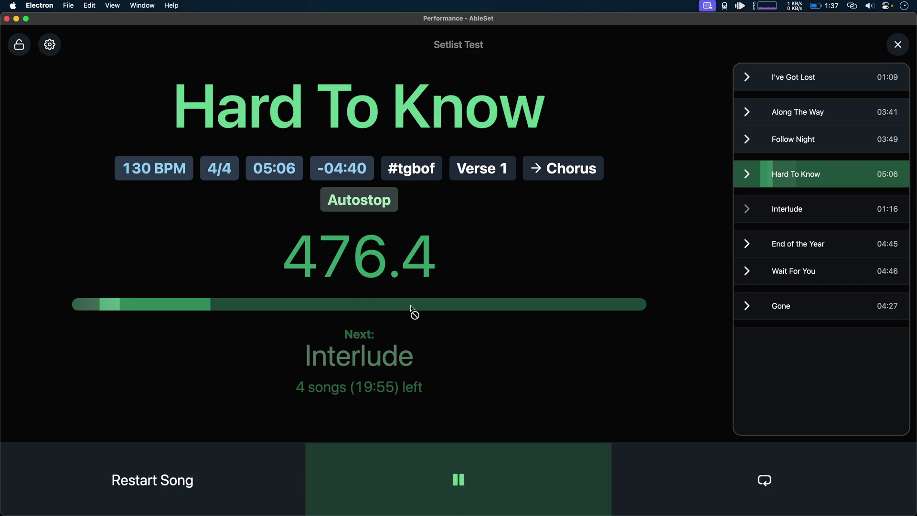
left_click(420, 267)
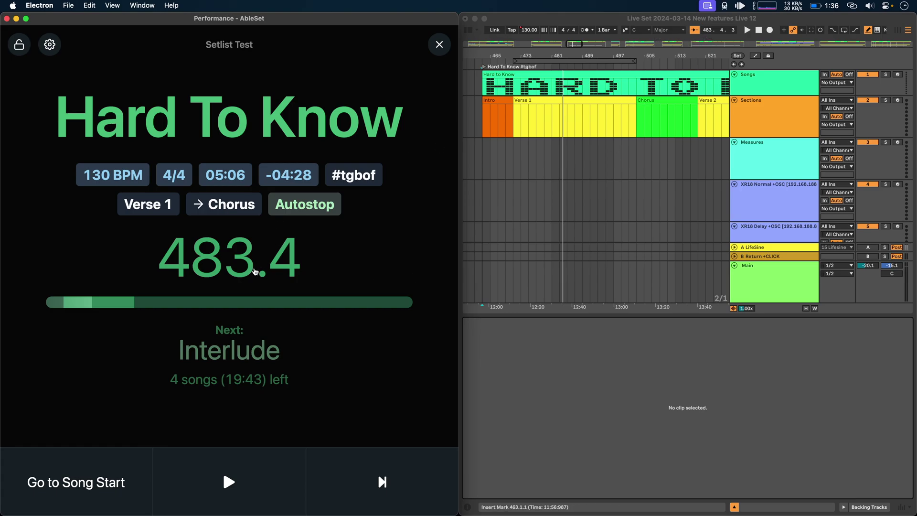
Step: Create a one-bar MIDI clip at bar 463 on the Measures track
left_click(735, 323)
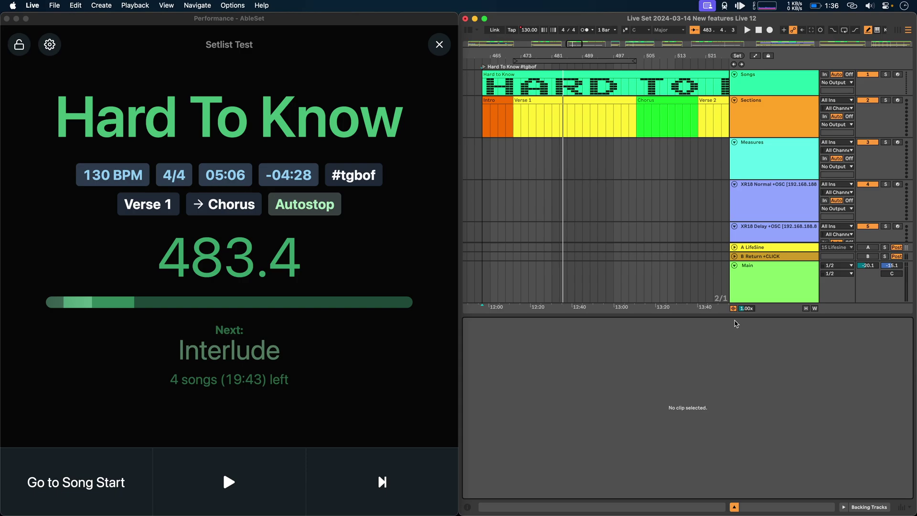
left_click(790, 160)
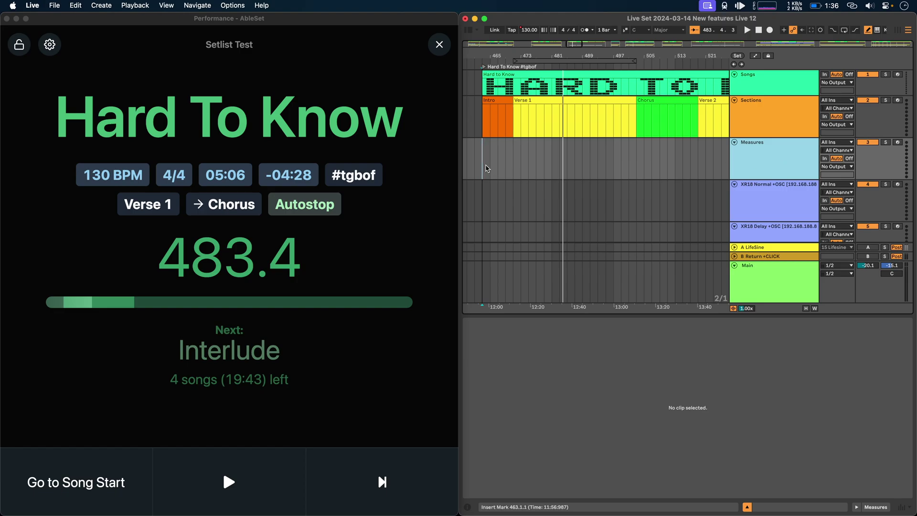
left_click(486, 168)
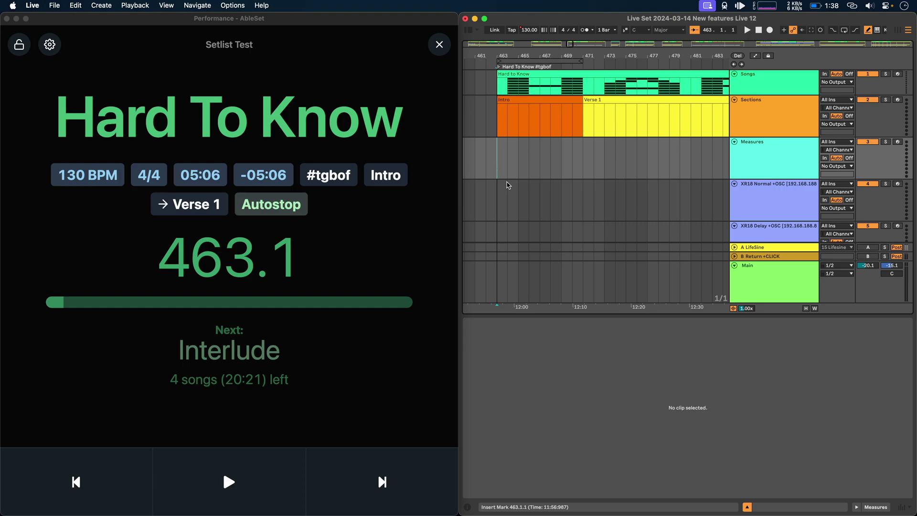
double_click(505, 166)
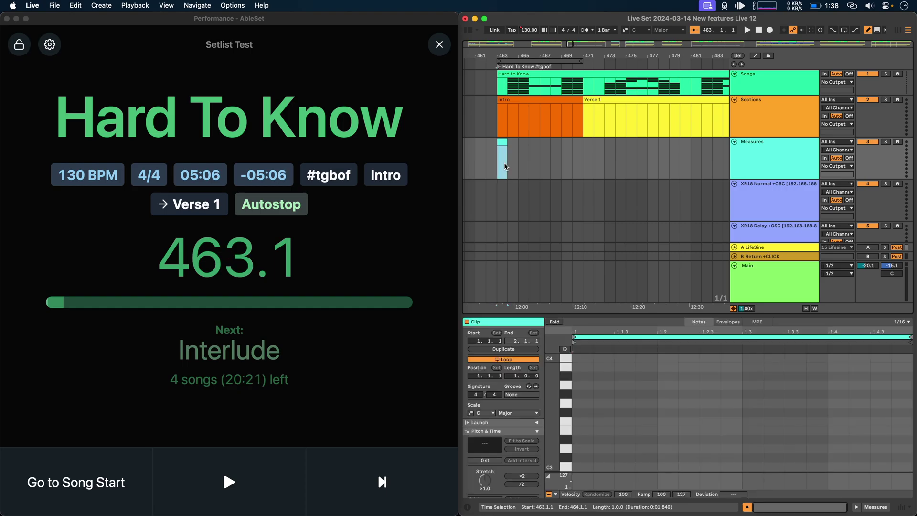
left_click(501, 142)
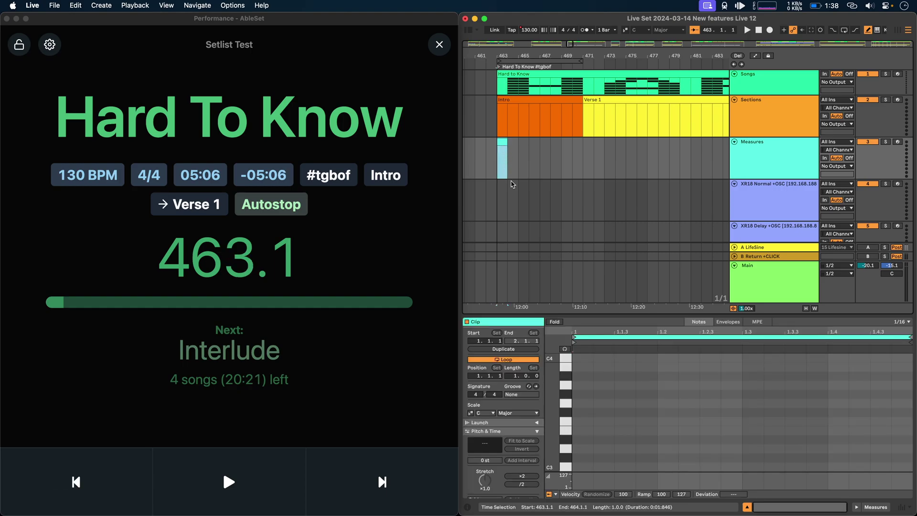
Step: Rename the new clip to 1 and play from its start to check AbleSet's measure count
key("z")
left_click(512, 184)
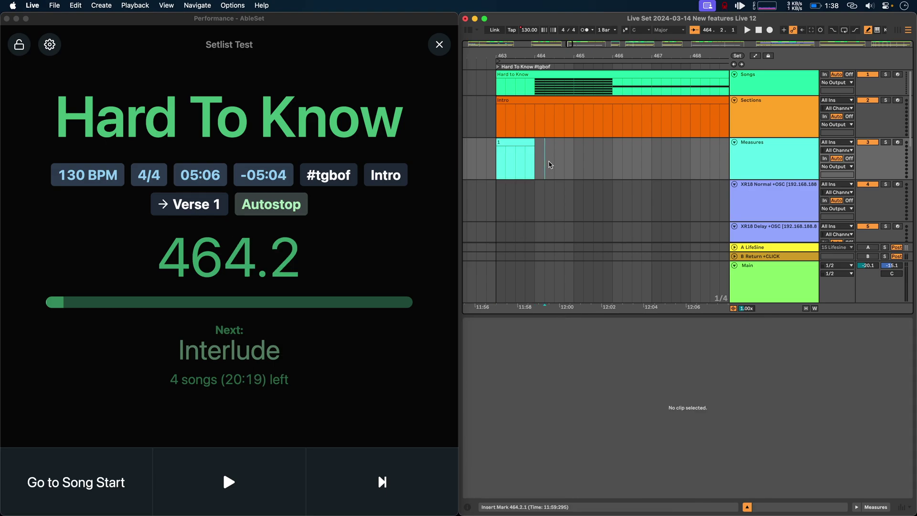
left_click(517, 170)
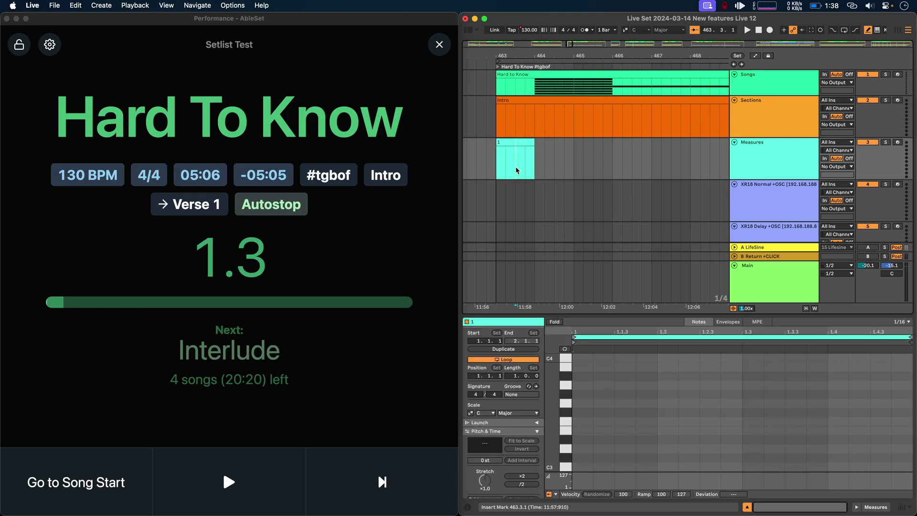
left_click(498, 170)
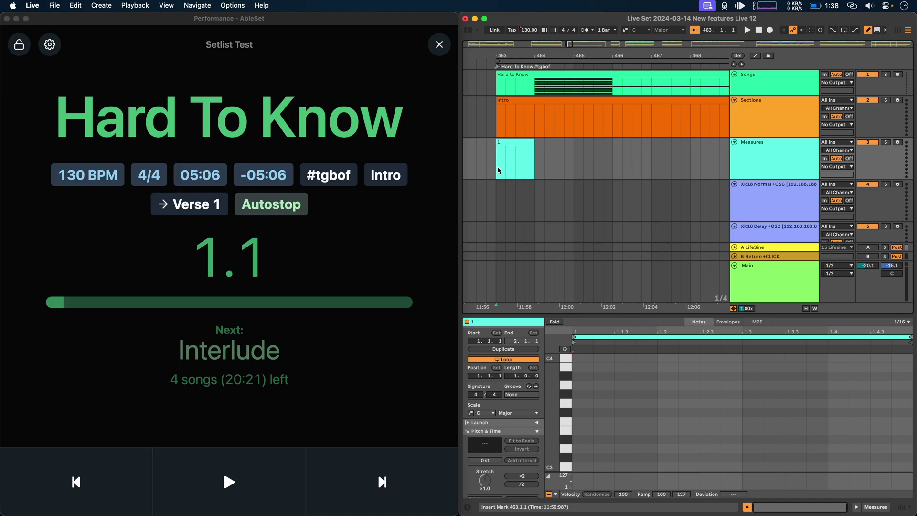
key("space")
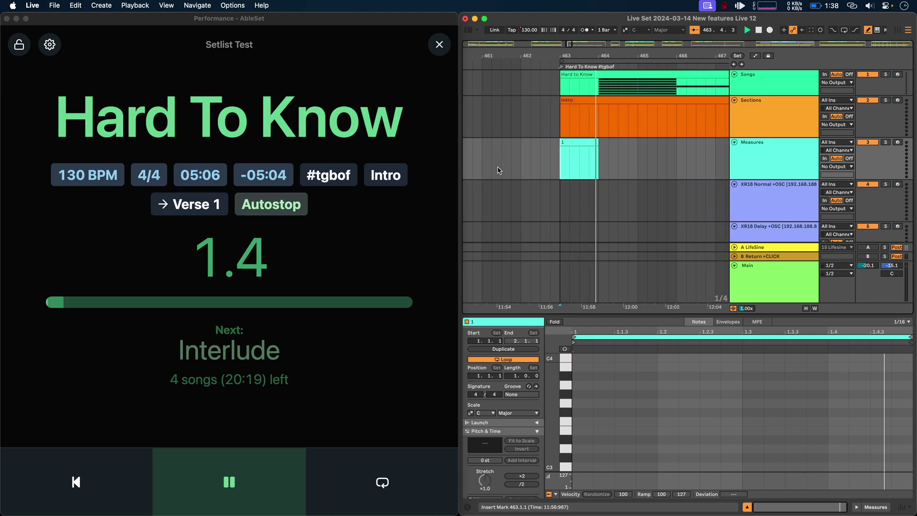
key("space")
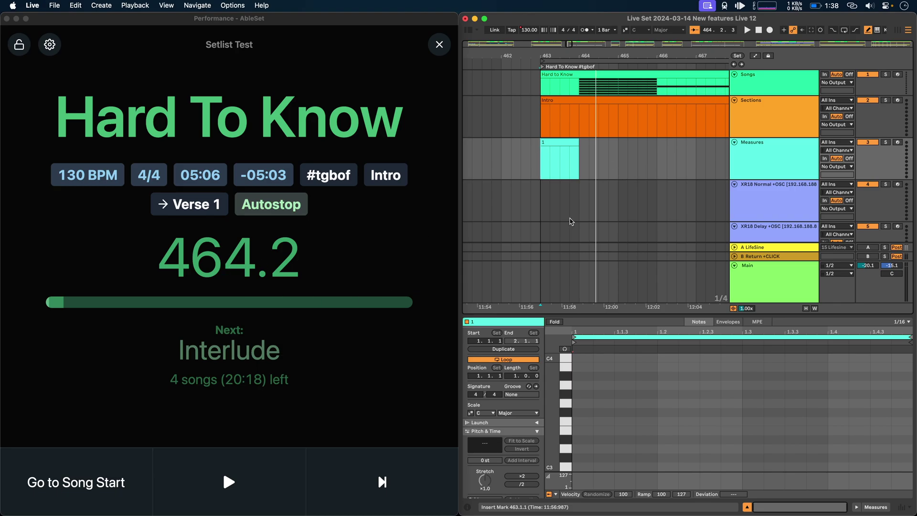
left_click(616, 179)
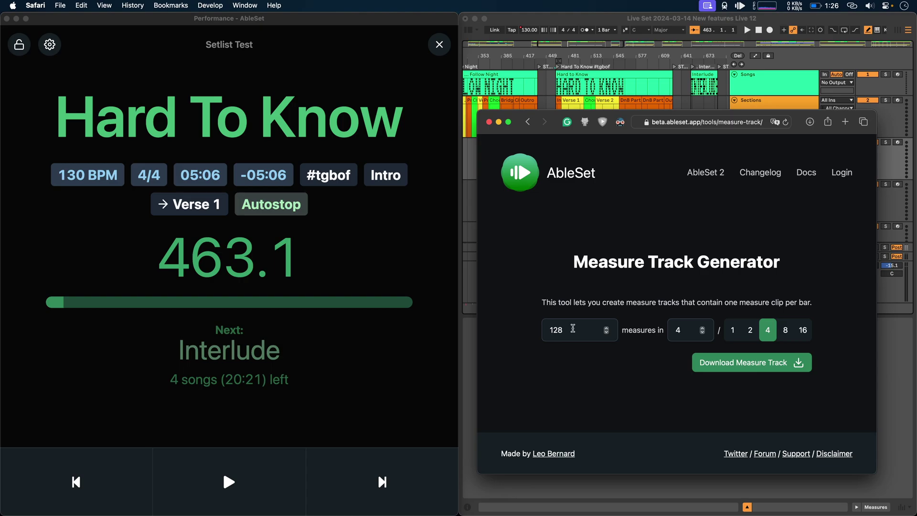
Step: Change the measure count from 128 to 200, download the measure track, and view recent downloads
left_click(573, 329)
left_click_drag(571, 328, 496, 325)
type("200")
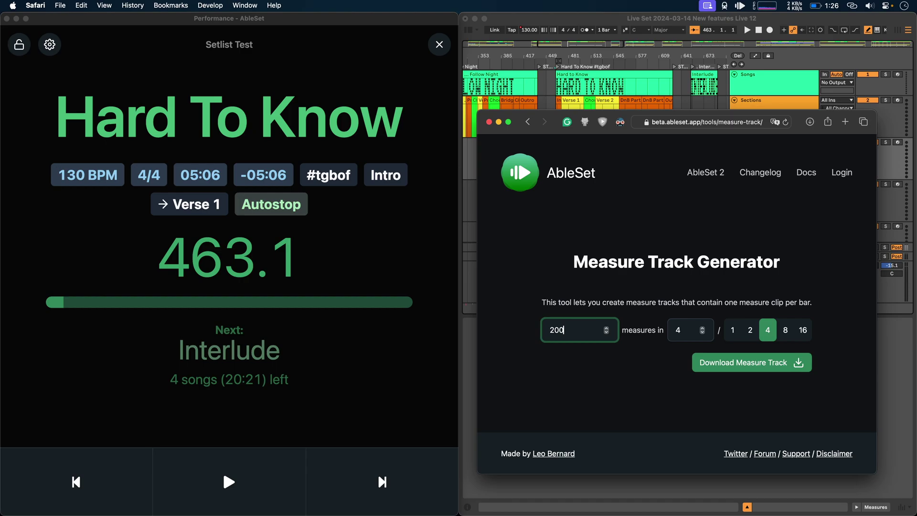
left_click(849, 364)
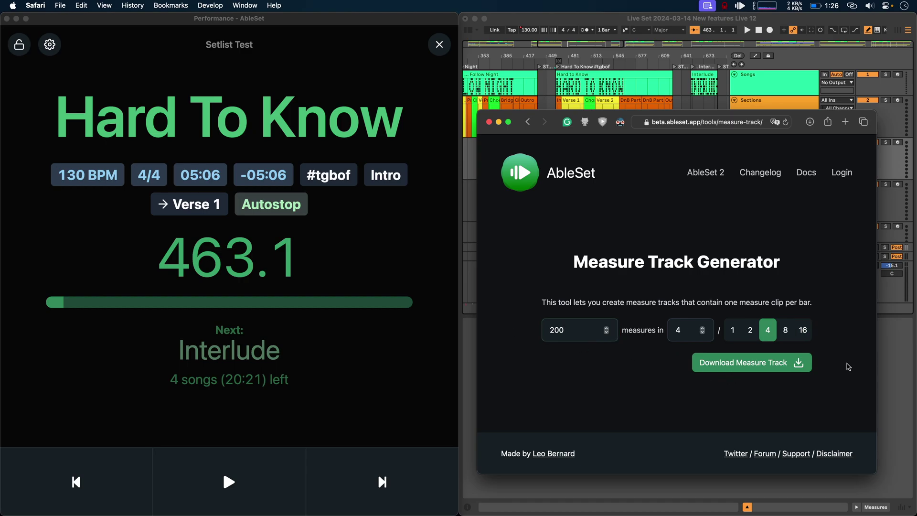
left_click(763, 368)
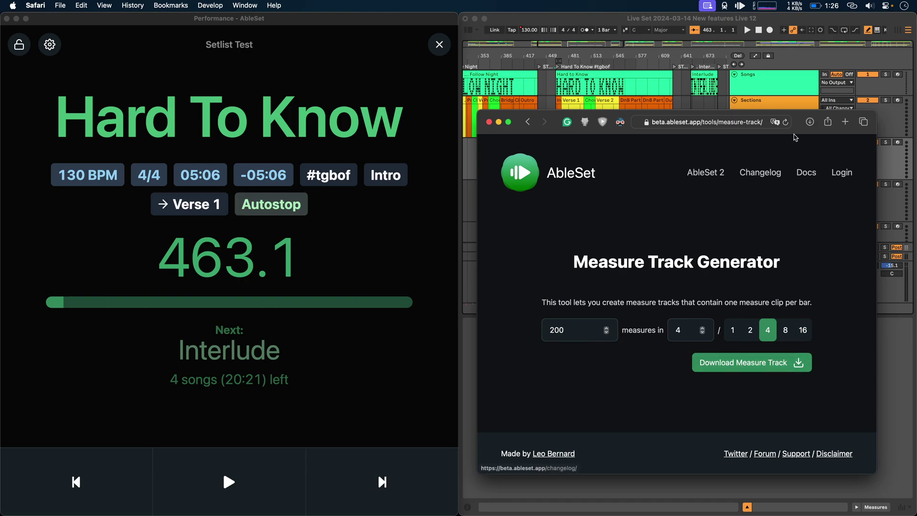
left_click_drag(799, 122, 701, 332)
left_click(712, 332)
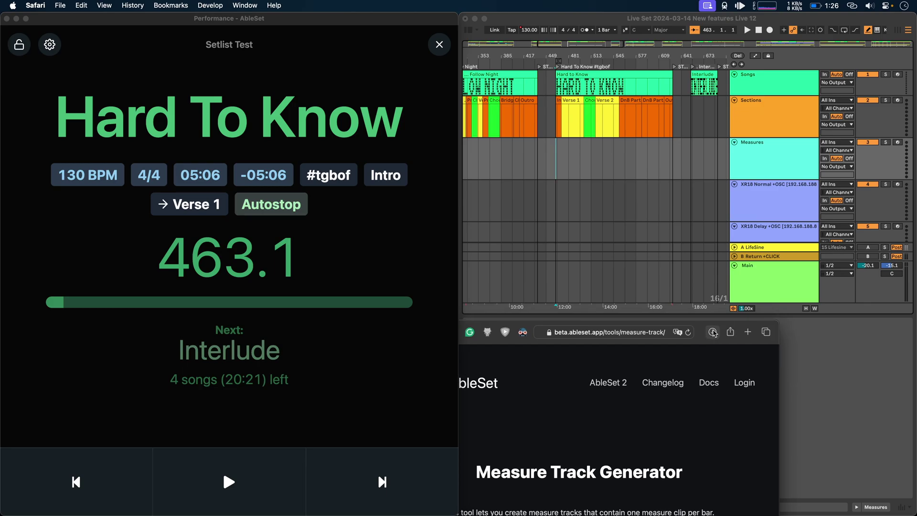
Step: Import the 200 Measures file, then delete its clips and the extra Measures track
left_click_drag(698, 385, 784, 186)
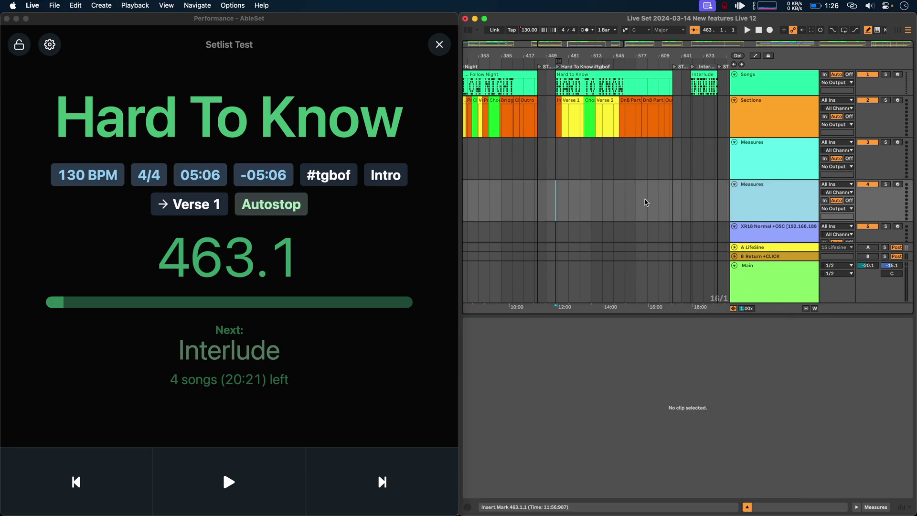
left_click(614, 214, "shift")
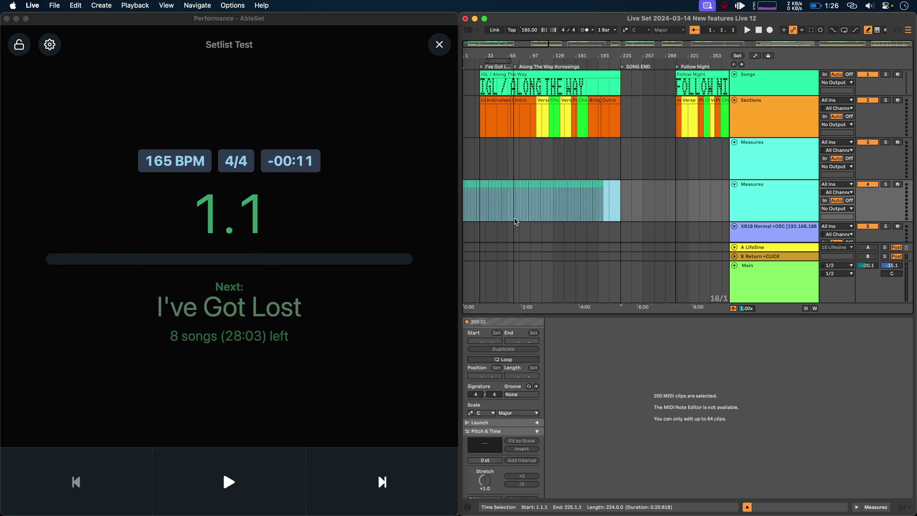
key("Delete")
left_click(732, 194)
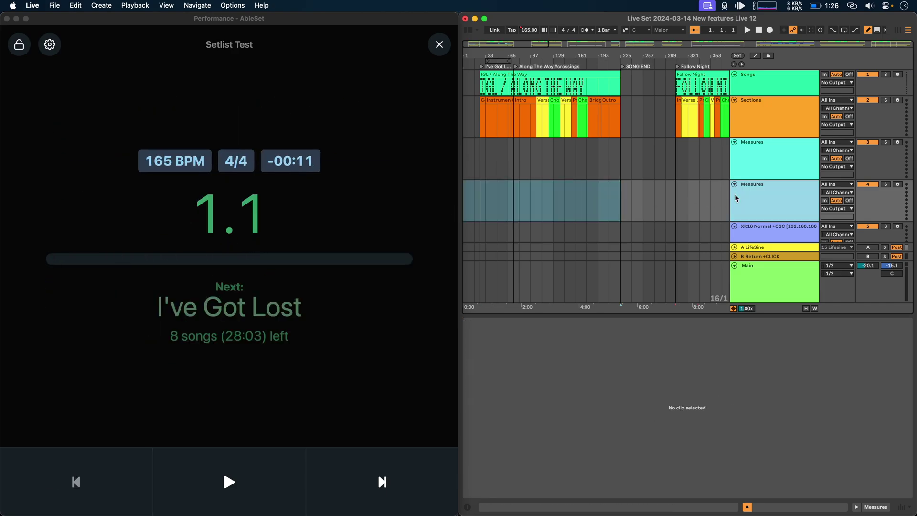
key("Delete")
Step: Paste the 200 measure clips at bar 463 on the Measures track and play from there
scroll(642, 209, "right", 10)
left_click(494, 168)
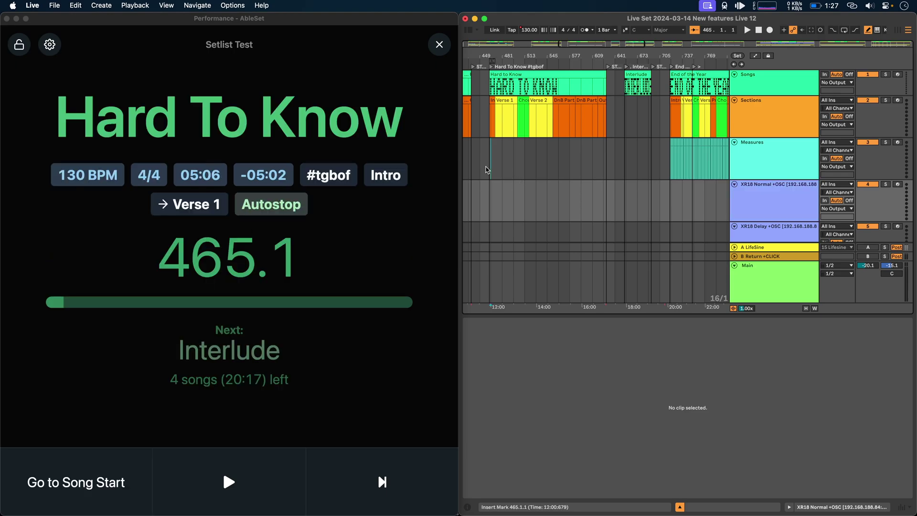
scroll(496, 167, "up", 5)
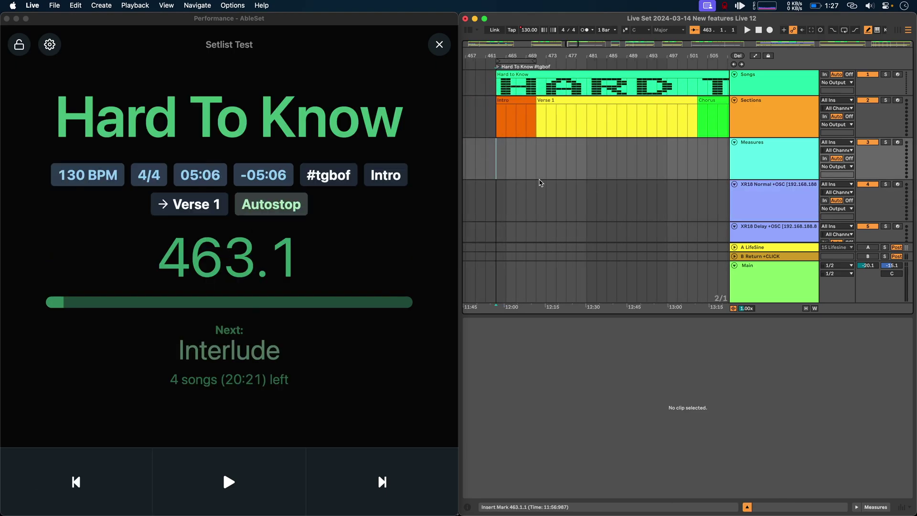
key("cmd+v")
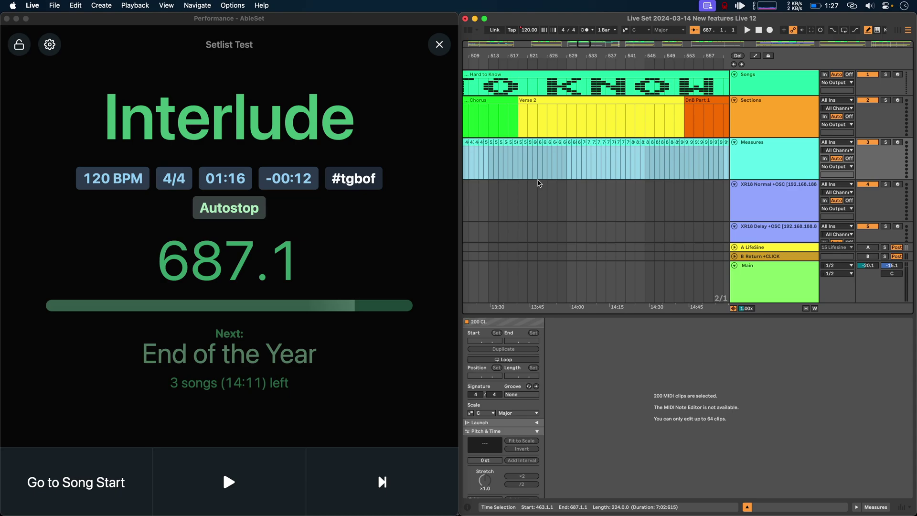
left_click(520, 162)
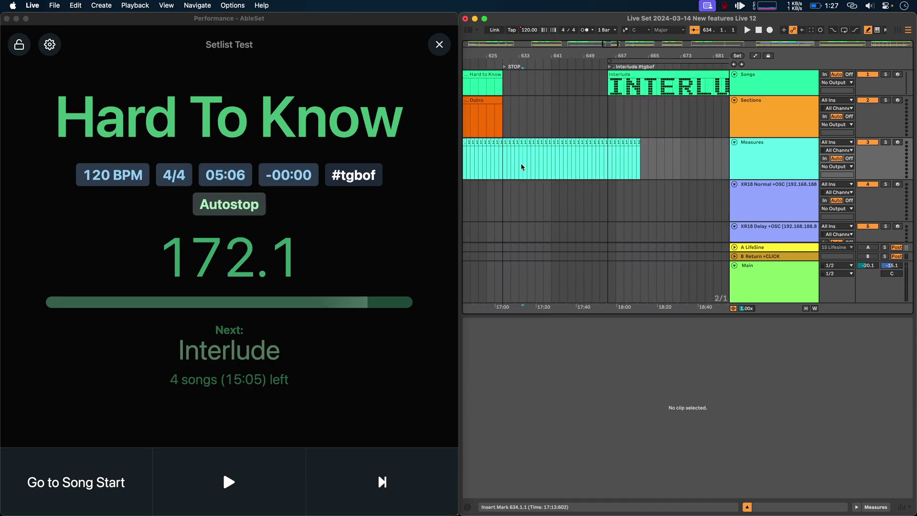
left_click_drag(658, 159, 504, 161)
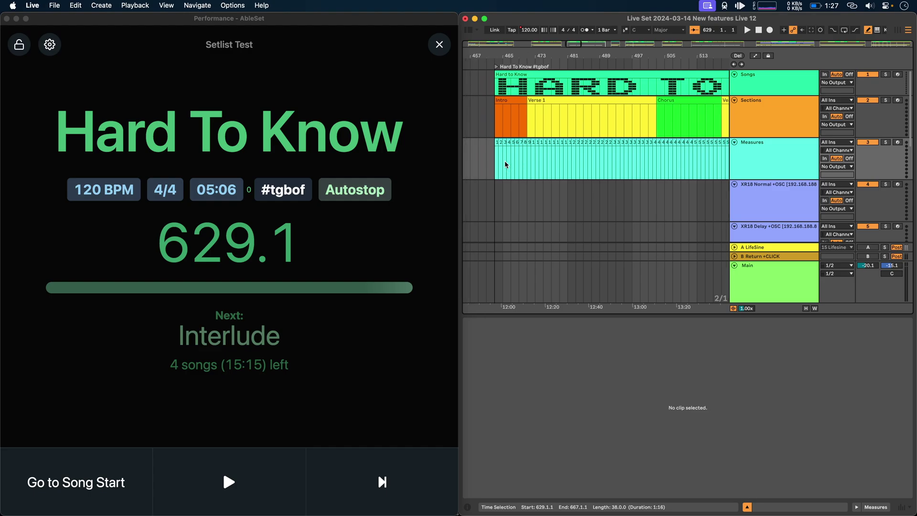
key("space")
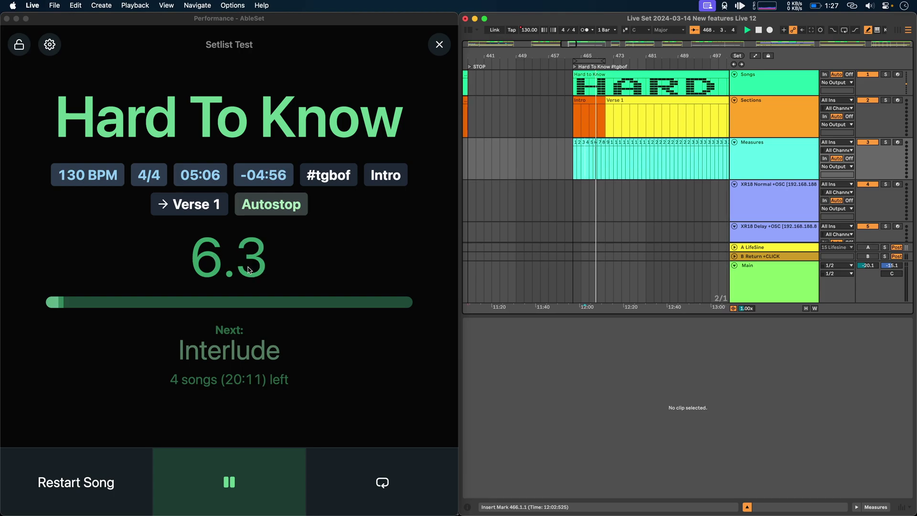
Step: Rename measure clip 8 in Hard To Know's intro to C8 and play to check the counter
key("space")
left_click(669, 201)
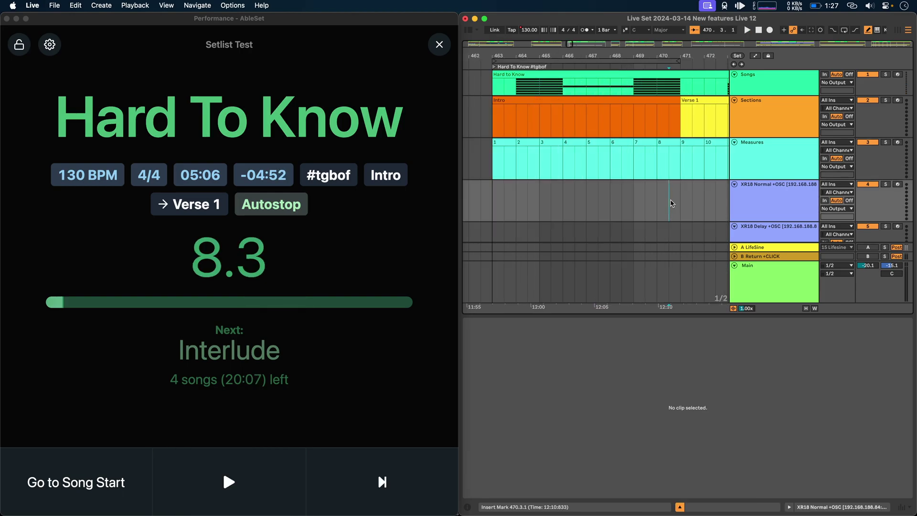
left_click(667, 162)
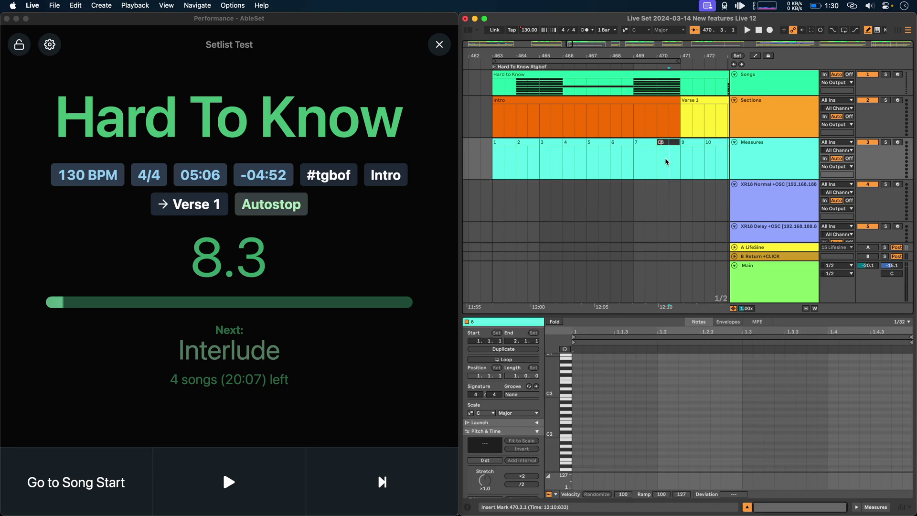
key("Return")
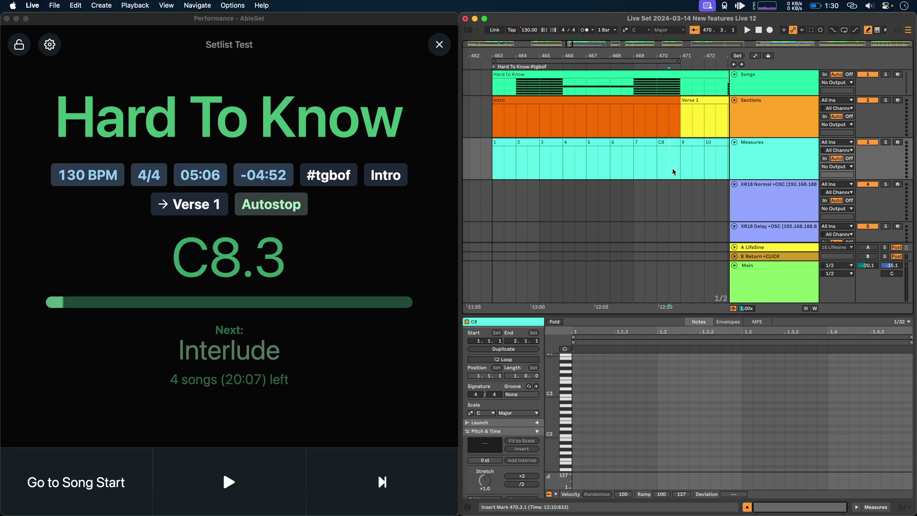
key("space")
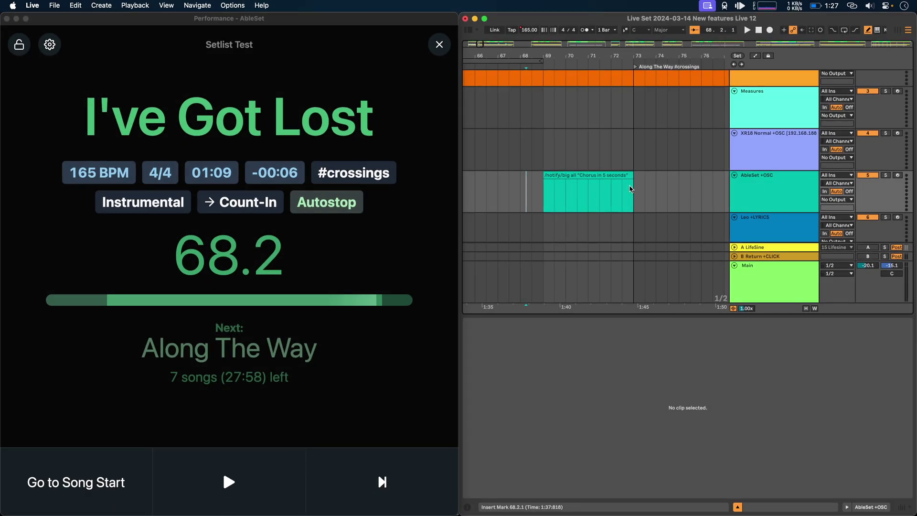
Step: Set the start position to 67.3 and select the 'Chorus in 5 seconds' OSC clip
left_click(504, 192)
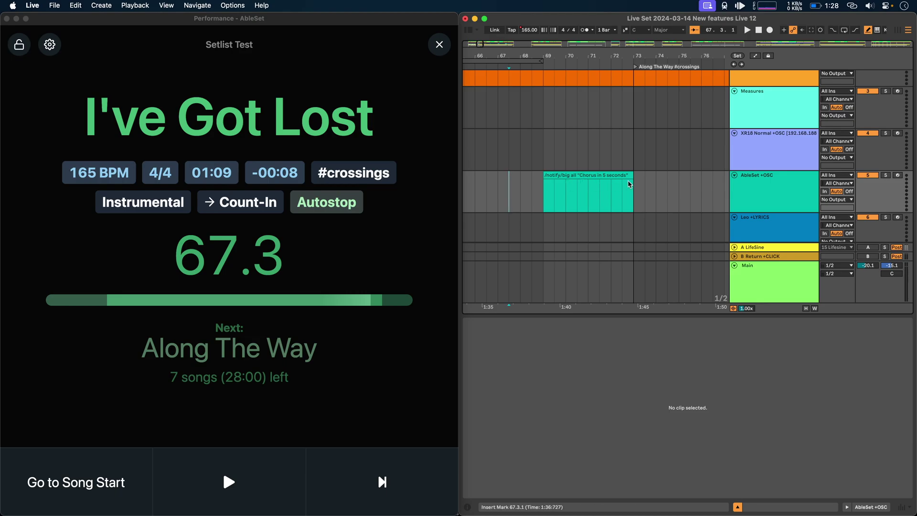
left_click(576, 199)
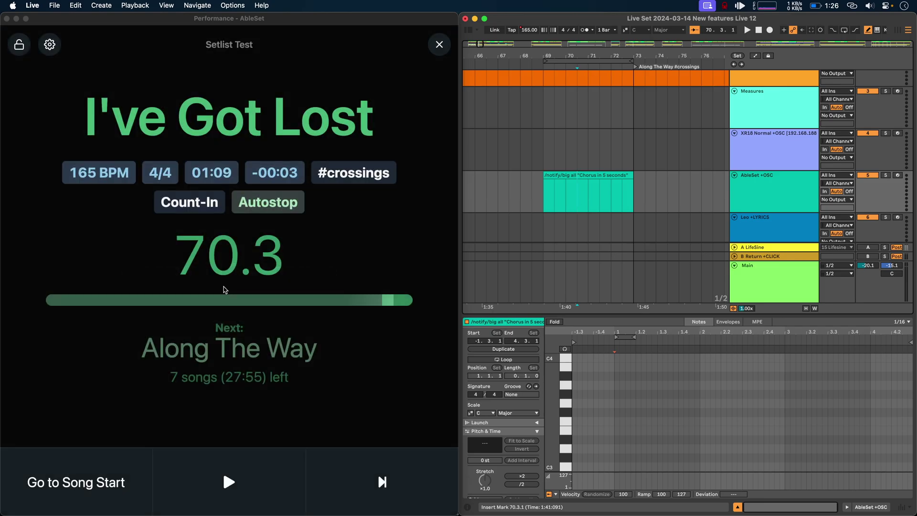
Step: Play from 67.3 through the /notify/big clip until AbleSet shows 'Chorus in 5 seconds', then stop
left_click(755, 198)
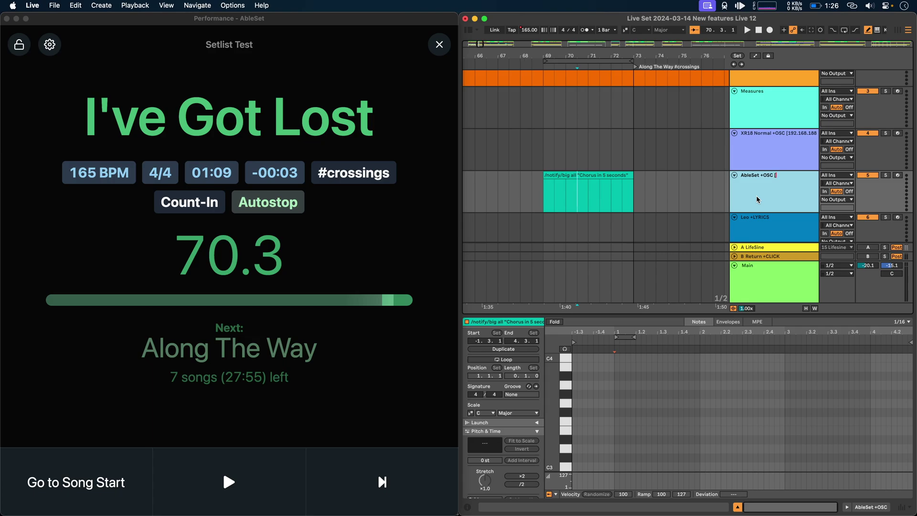
left_click(509, 191)
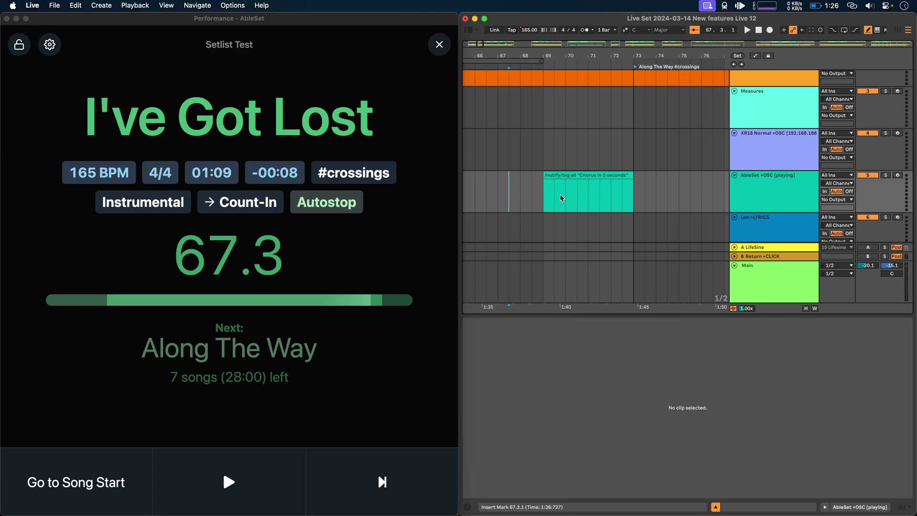
left_click(581, 195)
key("super+z")
left_click(603, 189)
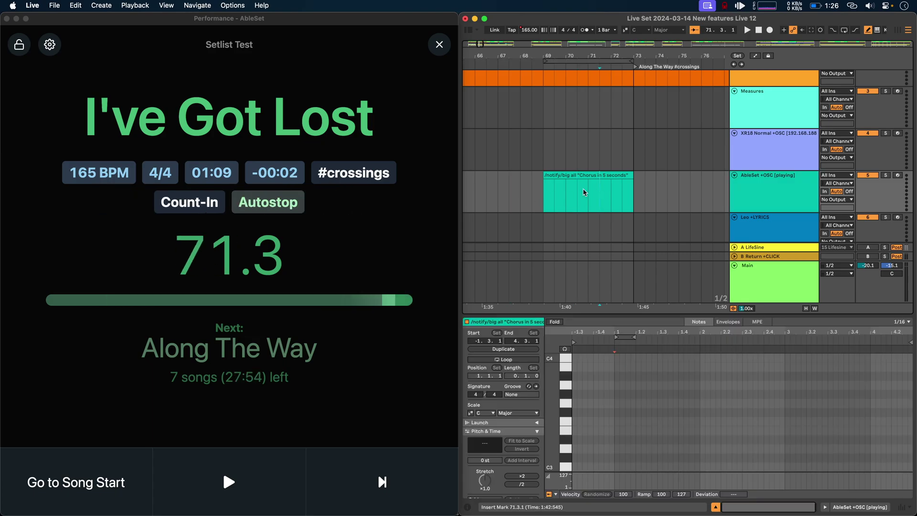
left_click(507, 190)
left_click(589, 194)
left_click(514, 193)
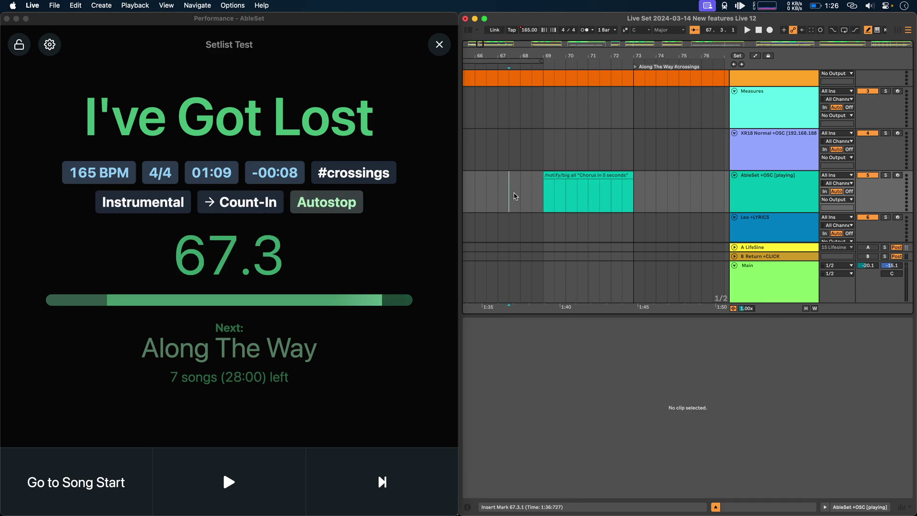
key("space")
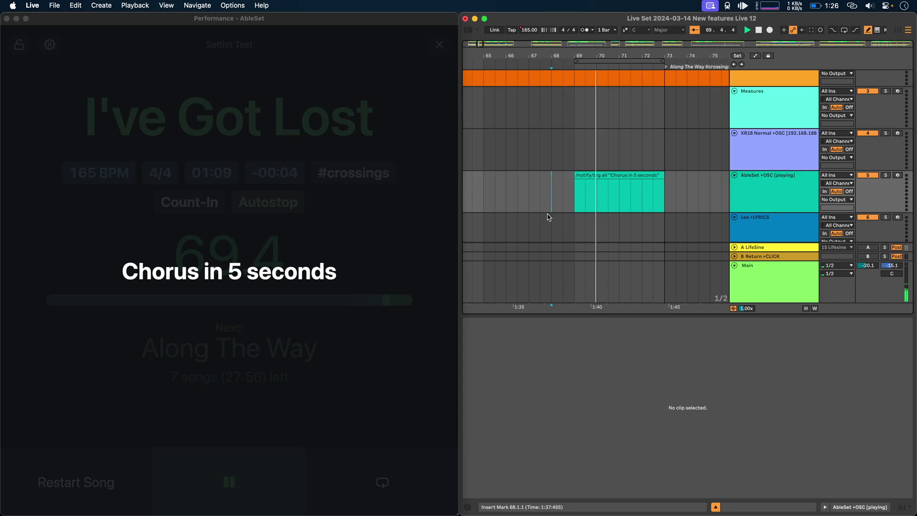
key("space")
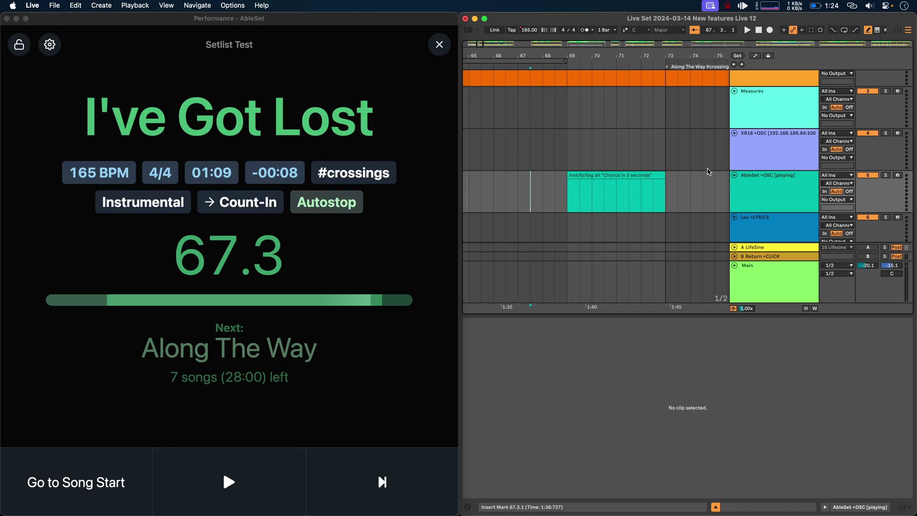
Step: Reveal the full target address at the end of the XR18 +OSC track name
left_click(781, 152)
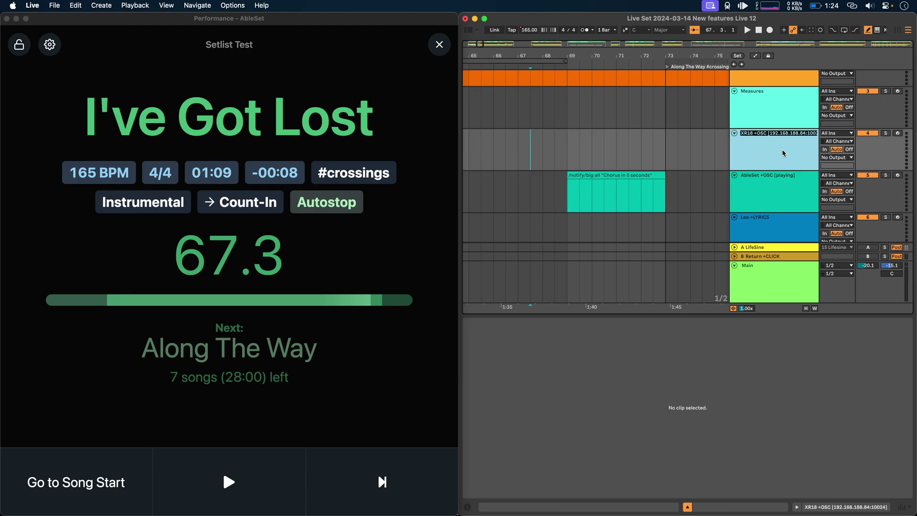
left_click(770, 134)
key("End")
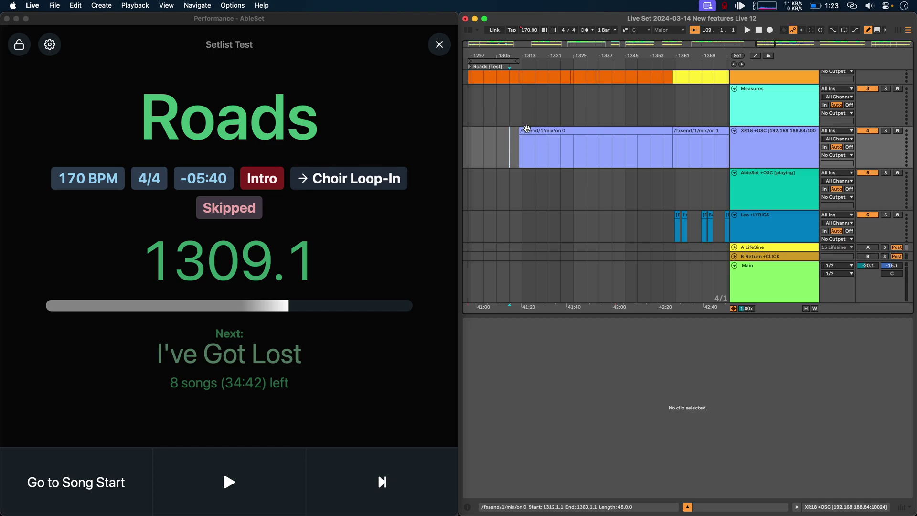
Step: Look over the /fxsend/1/mix/on clips in Roads, then bring AbleSet forward
scroll(683, 160, "right", 5)
scroll(682, 156, "left", 3)
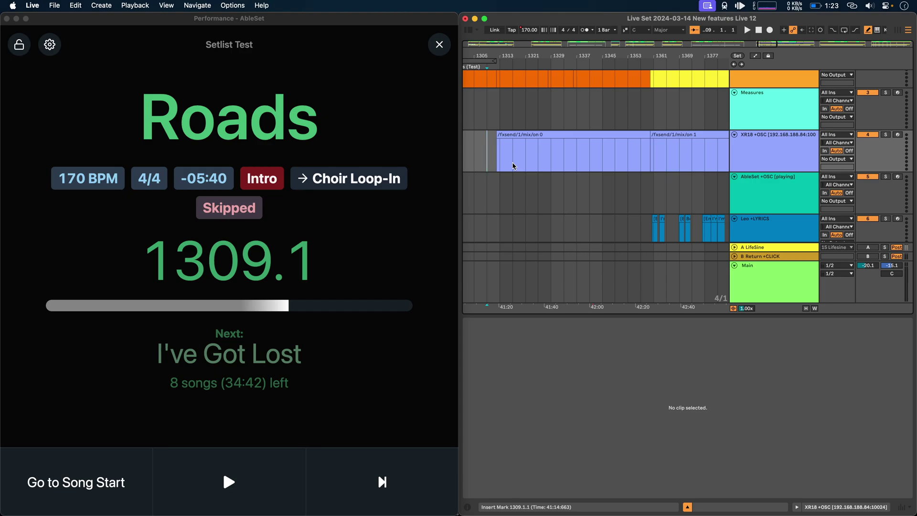
left_click(400, 120)
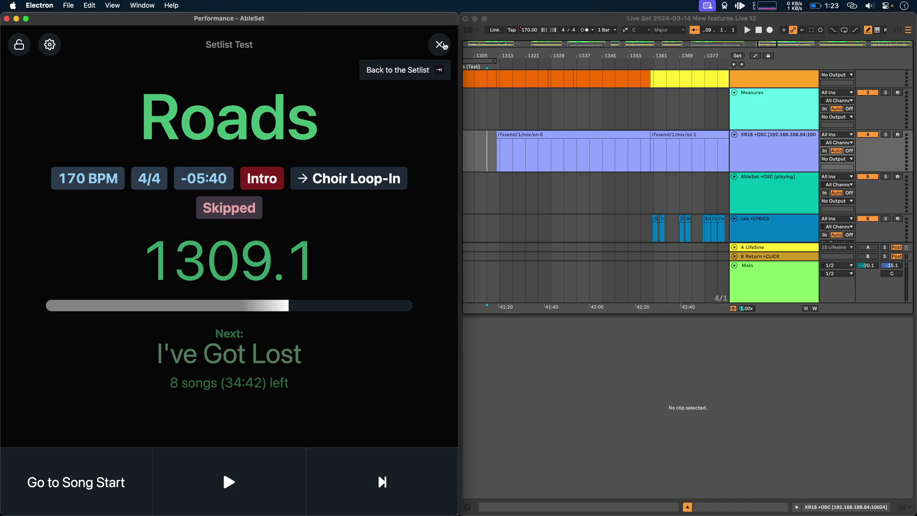
Step: Leave the performance view and open the OSC Log & Tester page from AbleSet's settings
left_click(444, 46)
left_click(349, 48)
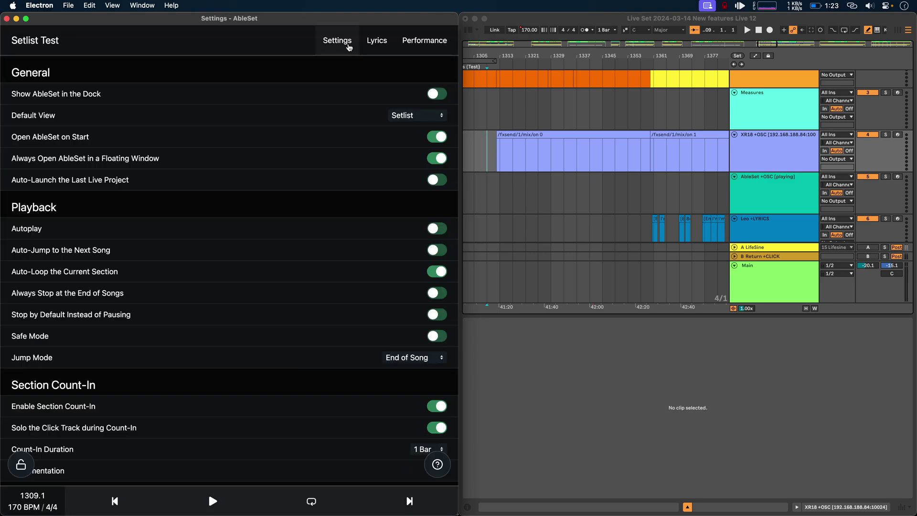
scroll(226, 277, "down", 10)
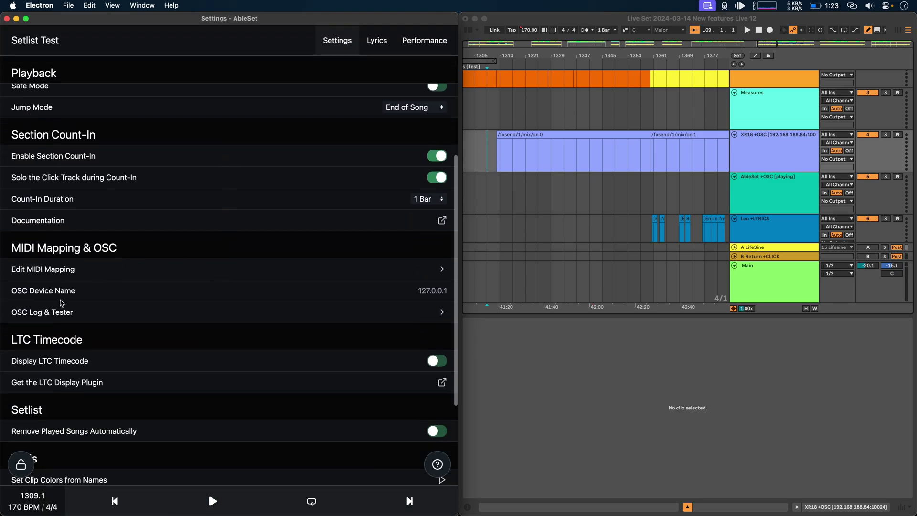
left_click(75, 317)
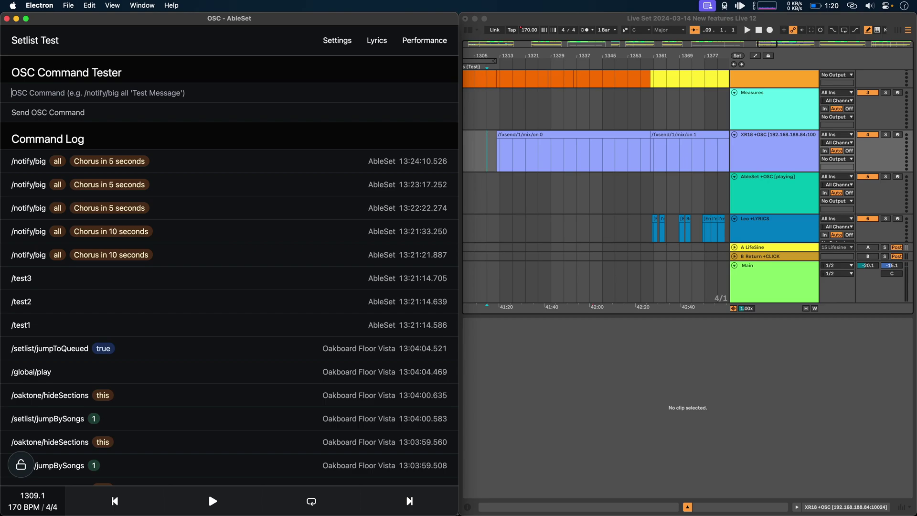
Step: Send /global/play from the OSC Command Tester to start playback
type("/")
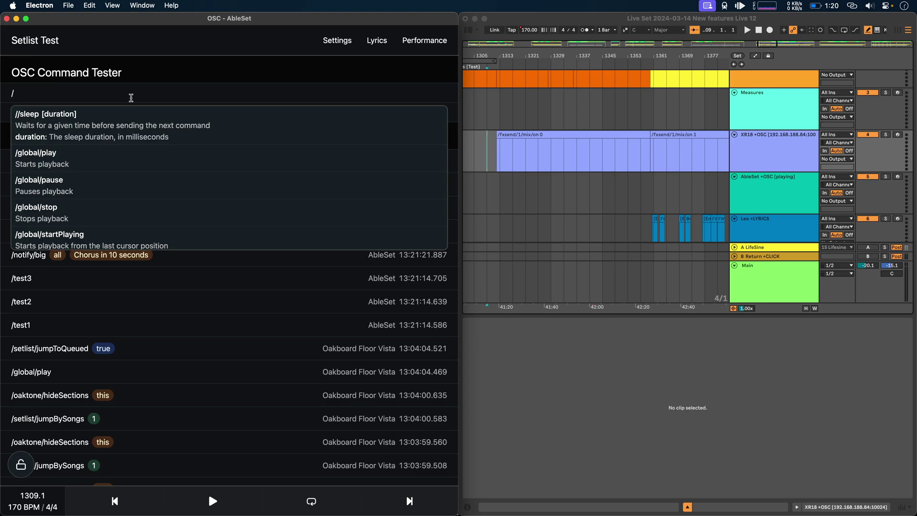
type("glob")
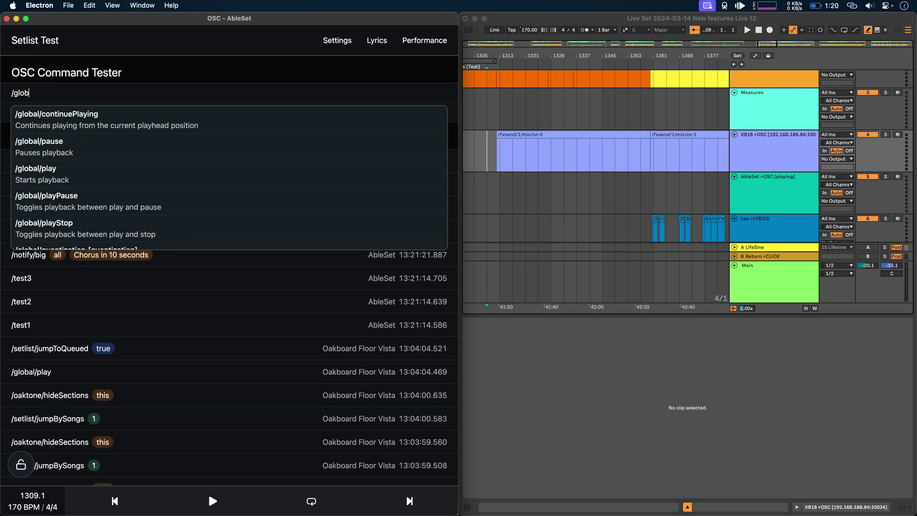
scroll(127, 187, "down", 3)
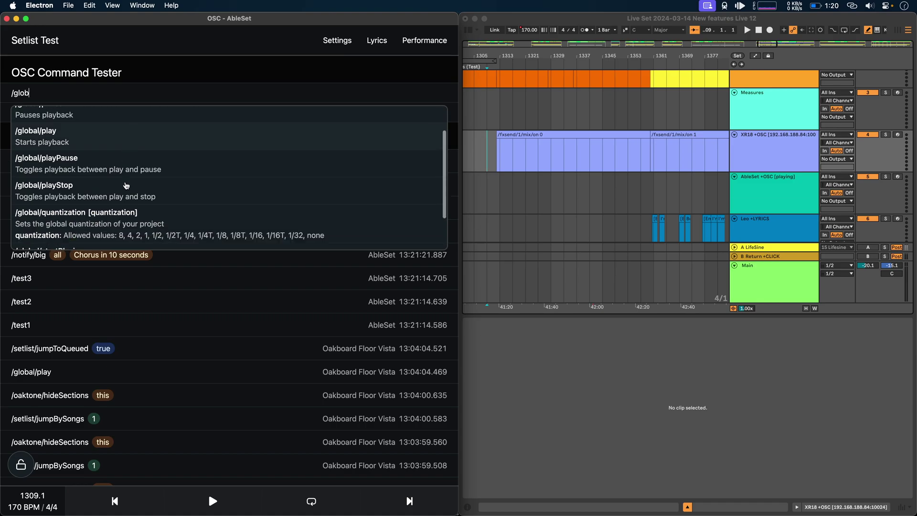
scroll(126, 186, "up", 3)
scroll(127, 187, "down", 3)
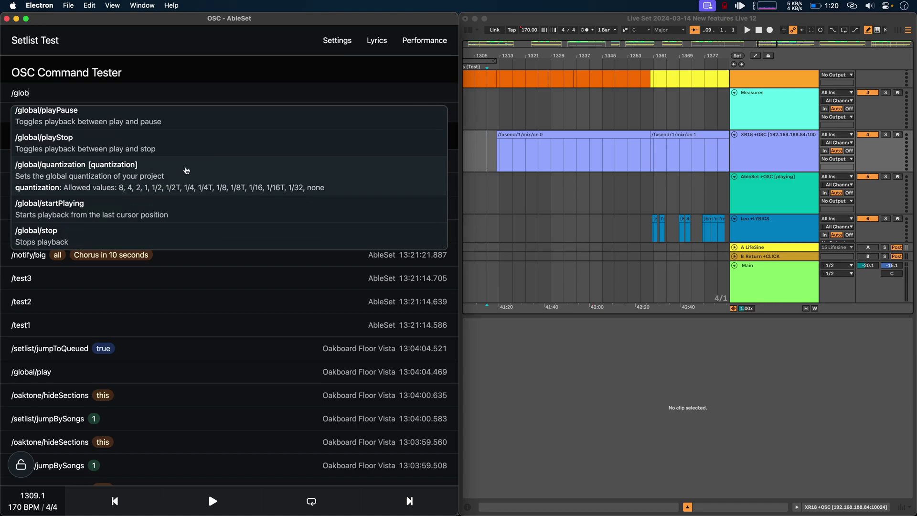
scroll(185, 172, "up", 3)
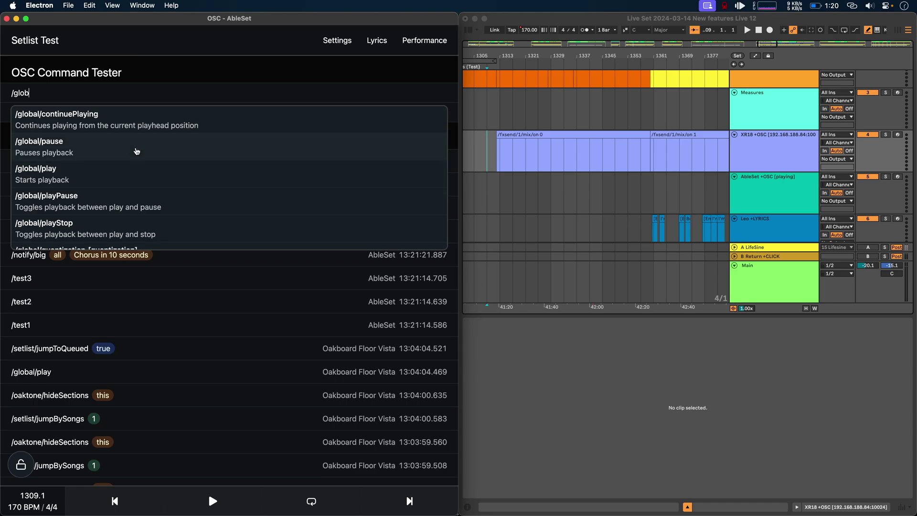
left_click(130, 180)
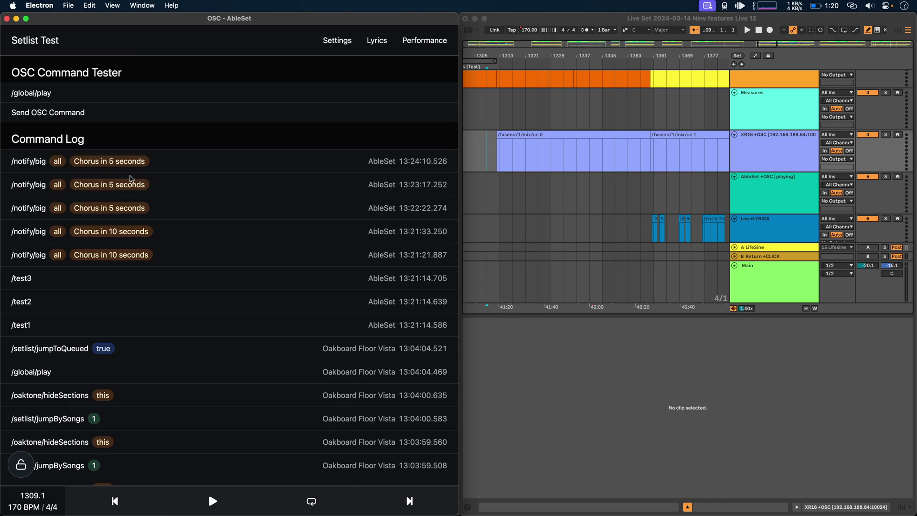
left_click(84, 114)
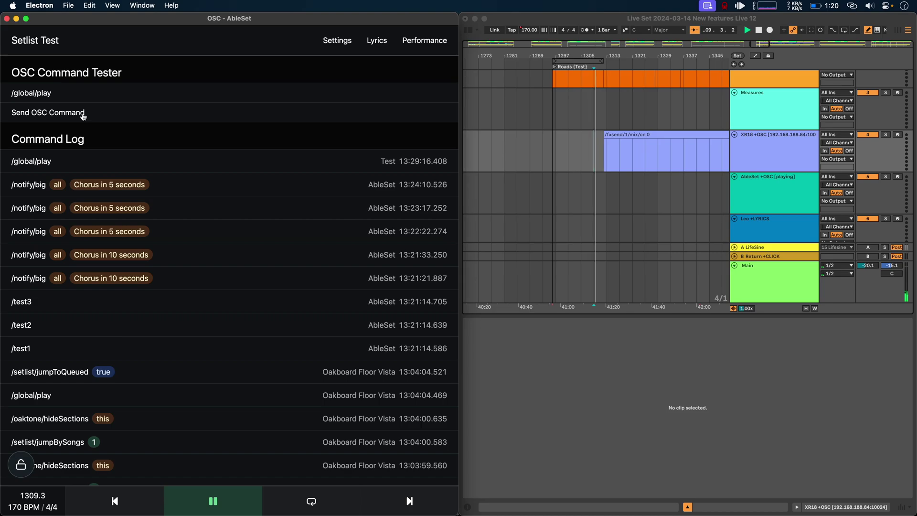
Step: Send /global/pause from the OSC Command Tester to pause playback
left_click(65, 90)
key("BackSpace")
key("BackSpace")
key("BackSpace")
key("BackSpace")
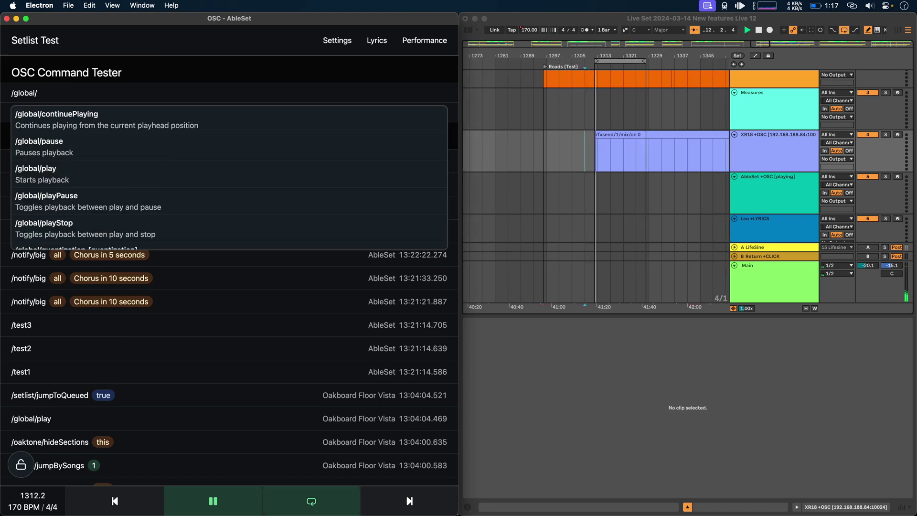
left_click(99, 160)
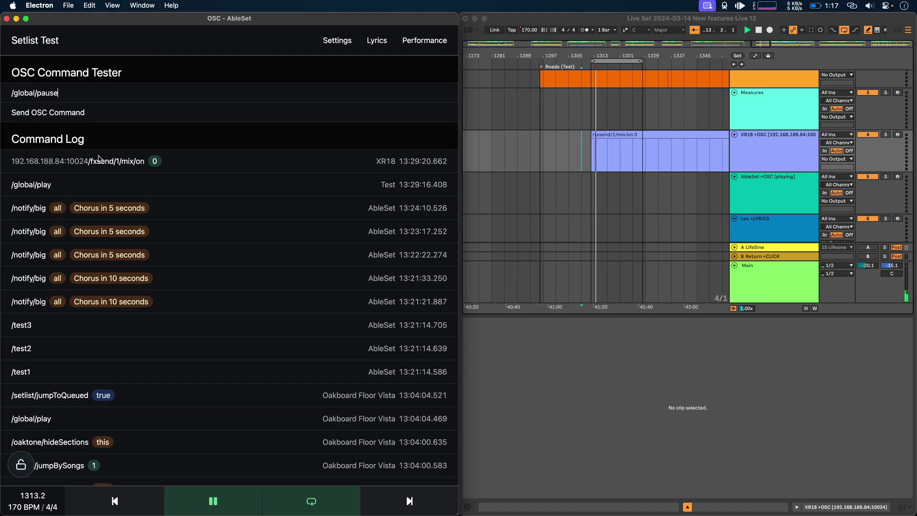
left_click(54, 115)
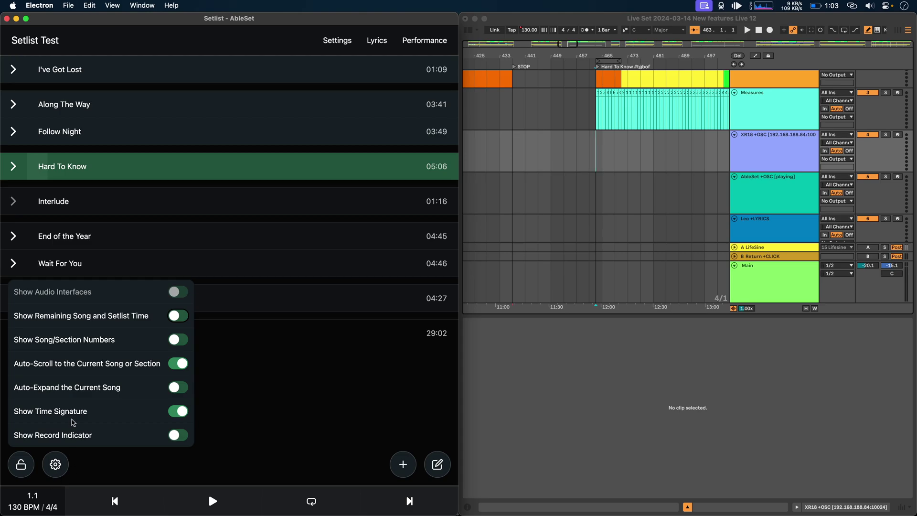
Step: Turn off Show Time Signature and turn on Show Song/Section Numbers and Show Remaining Song and Setlist Time
left_click(75, 414)
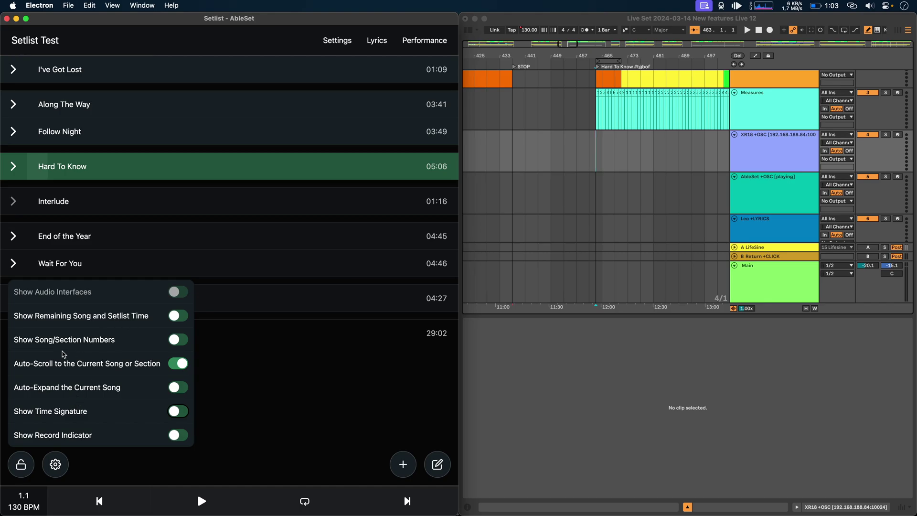
left_click(74, 343)
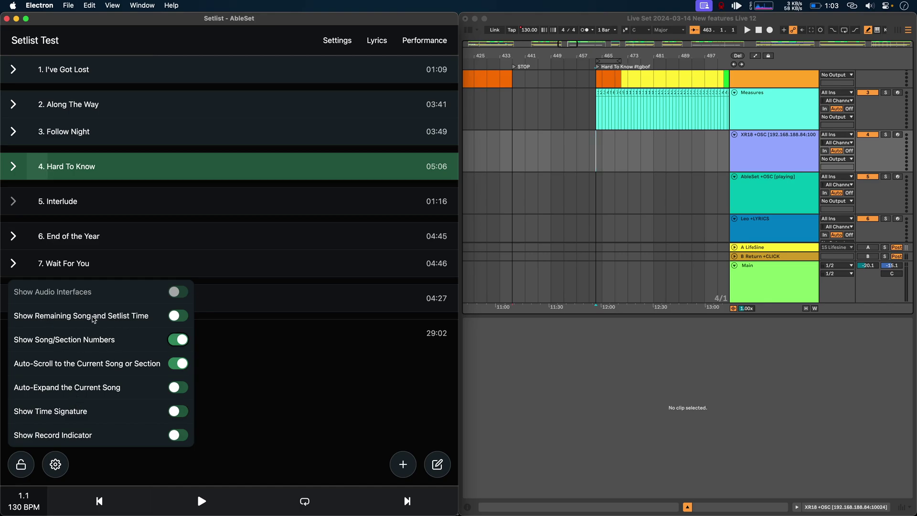
left_click(93, 317)
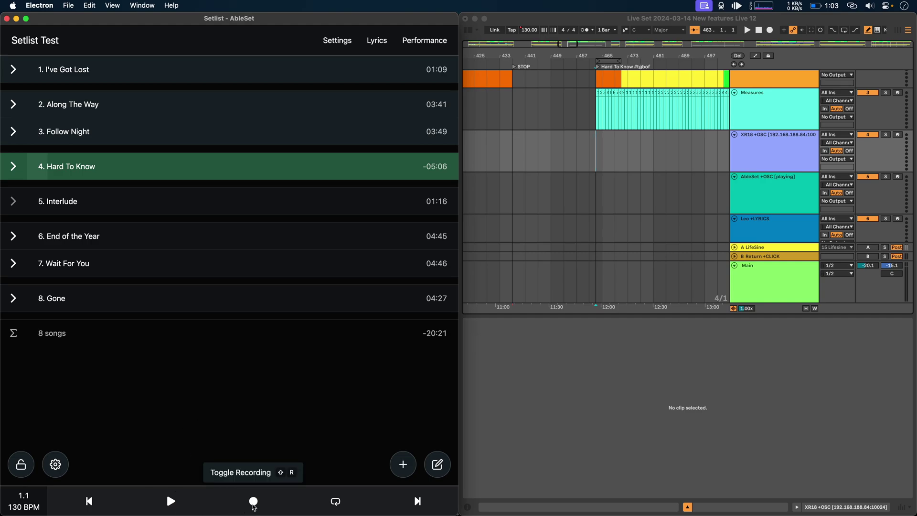
Step: Start a quick recording, then turn recording off and stop playback
left_click(254, 501)
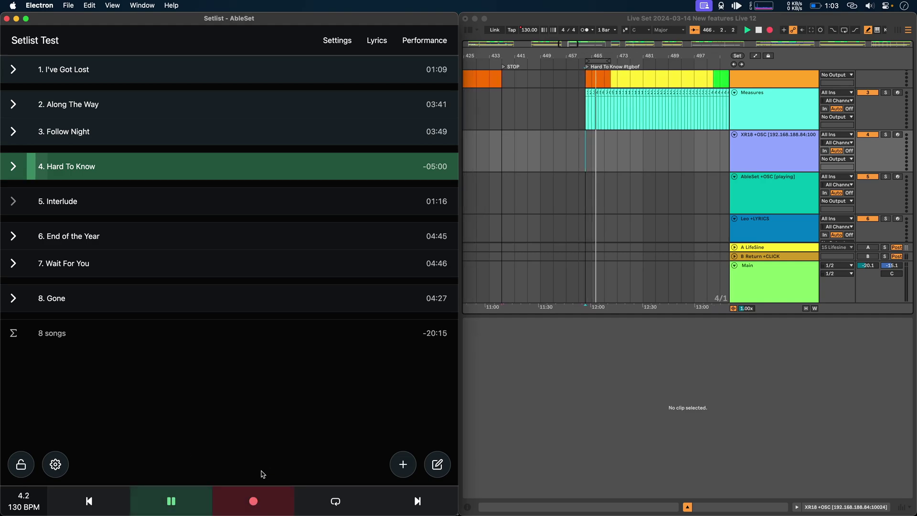
left_click(268, 510)
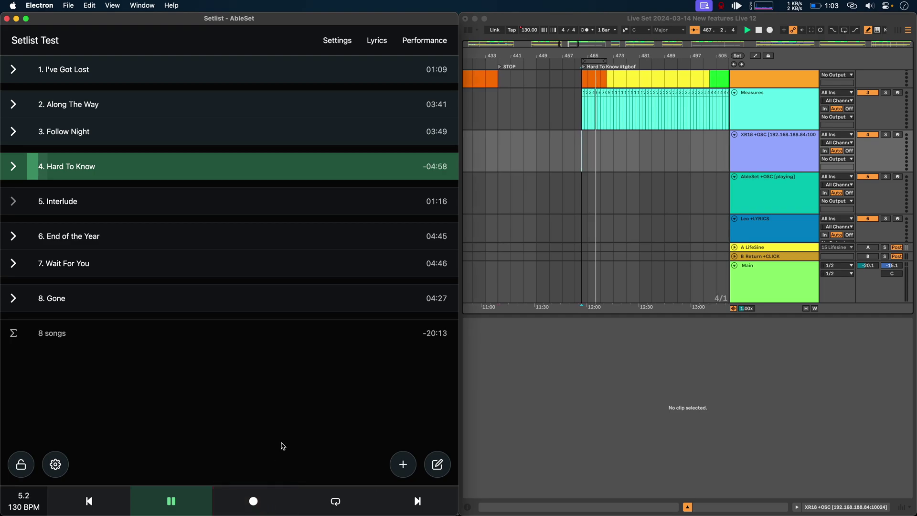
key("space")
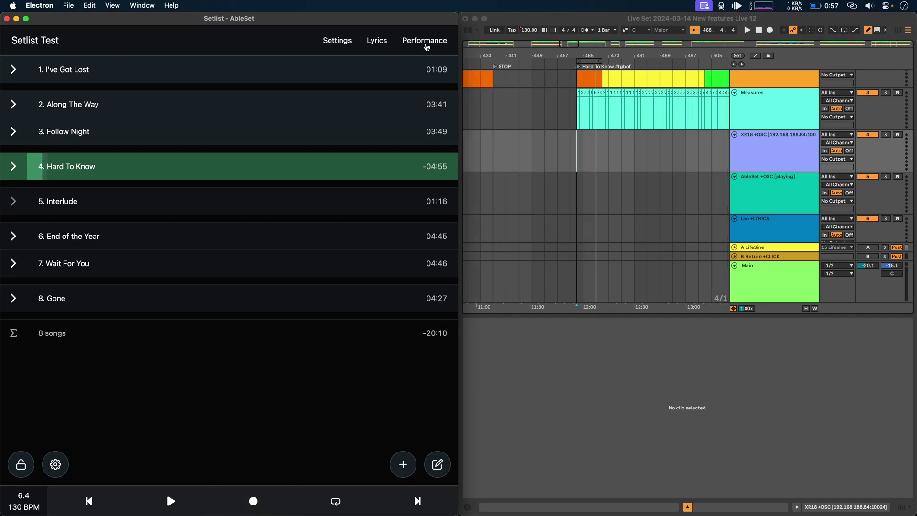
Step: Enable the Record Indicator in the performance view, test-record with it, and return to the setlist
left_click(427, 46)
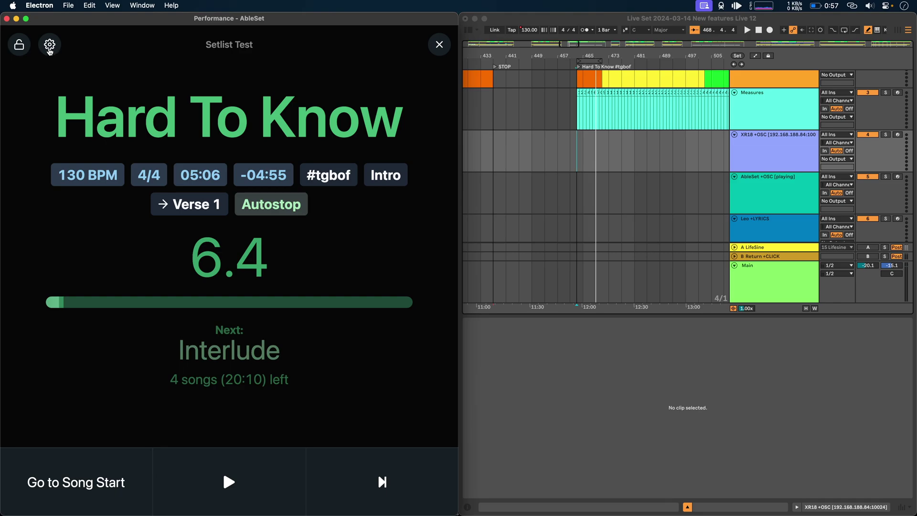
left_click(50, 48)
scroll(40, 473, "down", 5)
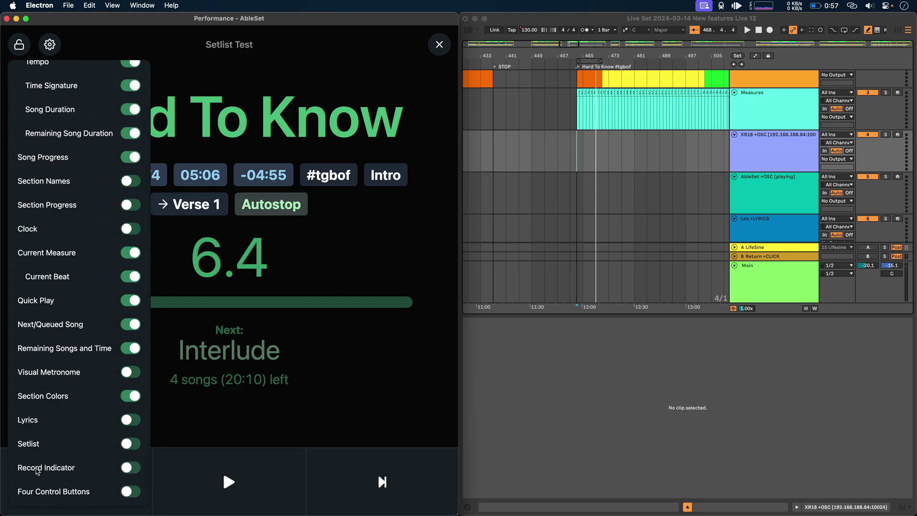
left_click(40, 473)
left_click(308, 403)
left_click(78, 44)
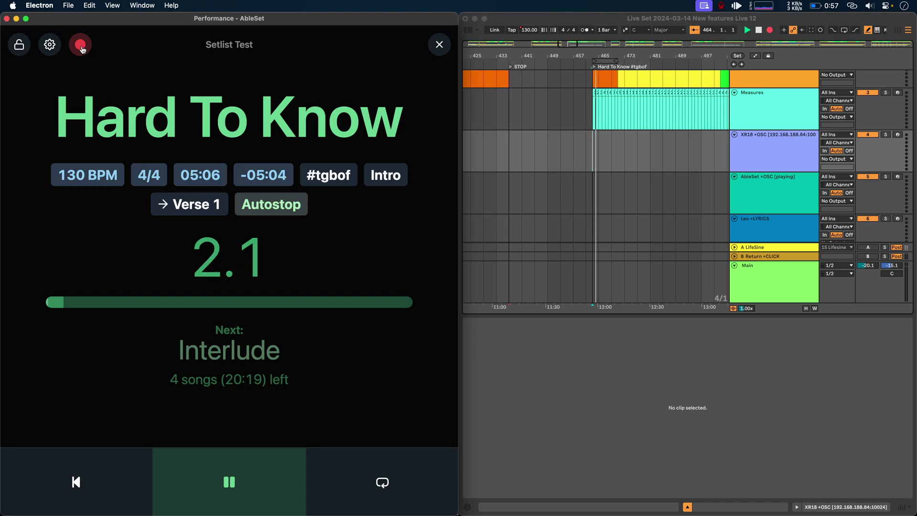
left_click(81, 45)
key("Escape")
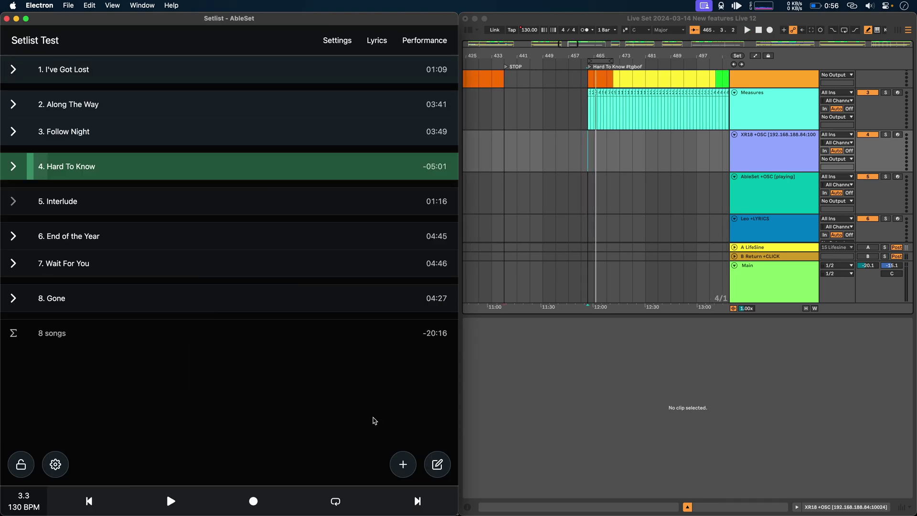
Step: In the Lyrics view, hide the Play/Pause and Loop toggles and show the Record Indicator
left_click(377, 40)
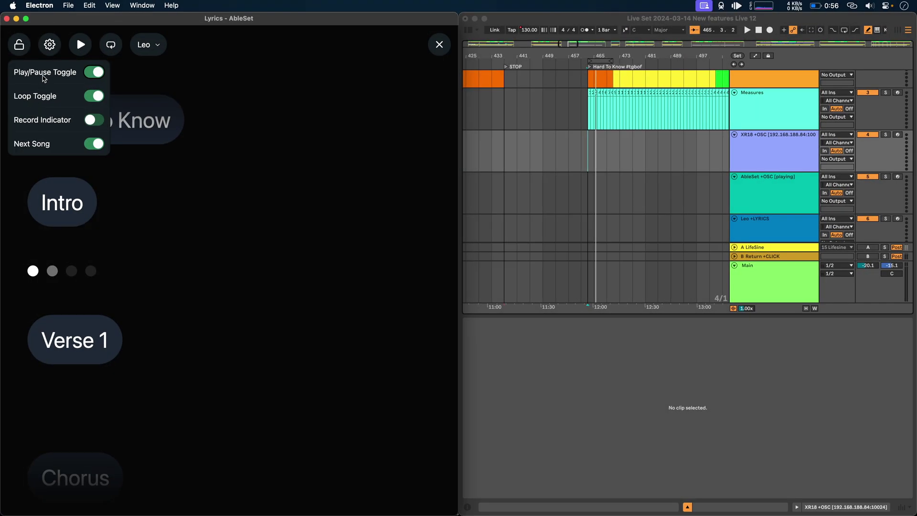
left_click(44, 77)
left_click(44, 100)
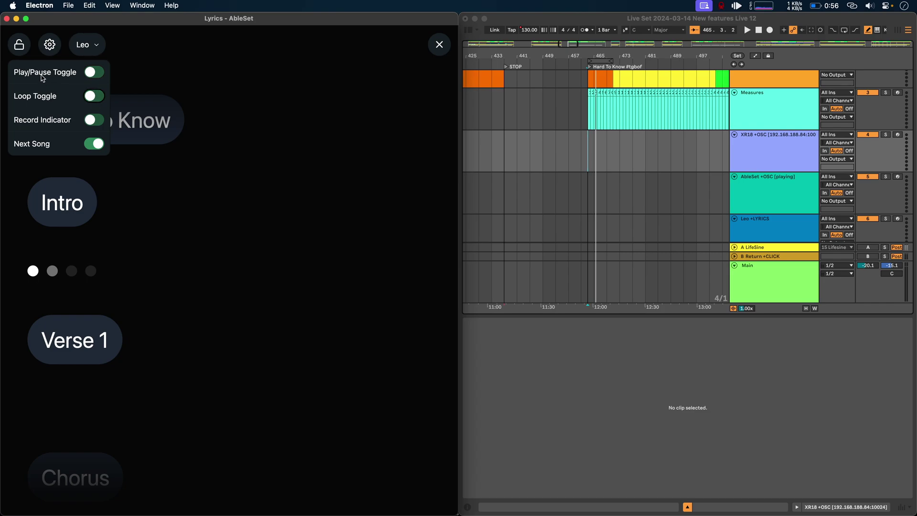
left_click(43, 123)
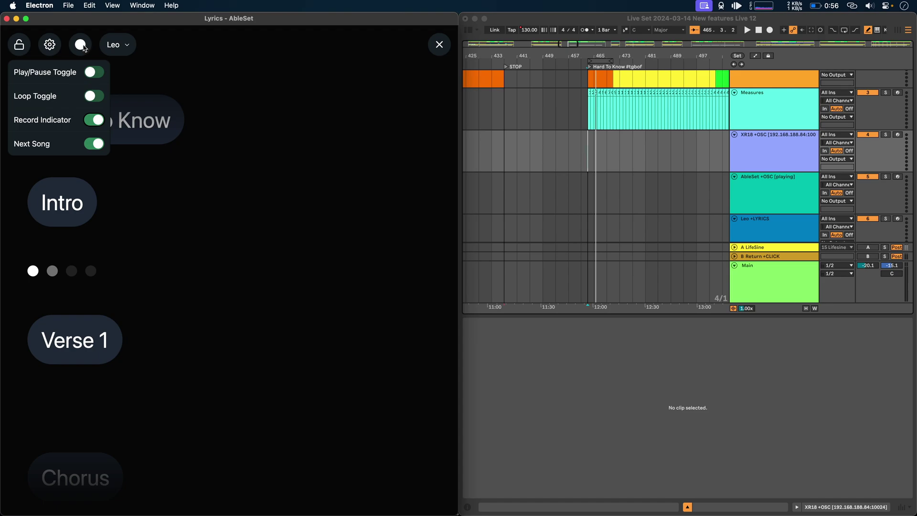
left_click(50, 45)
left_click(531, 397)
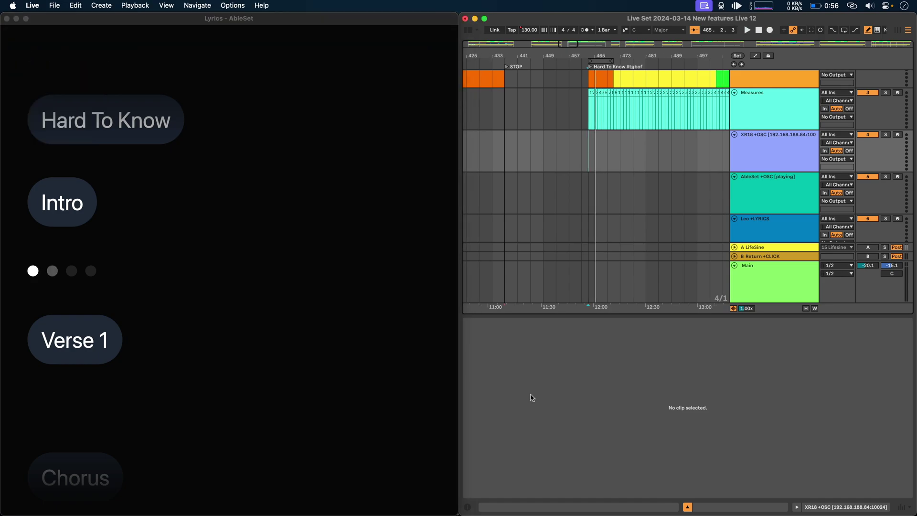